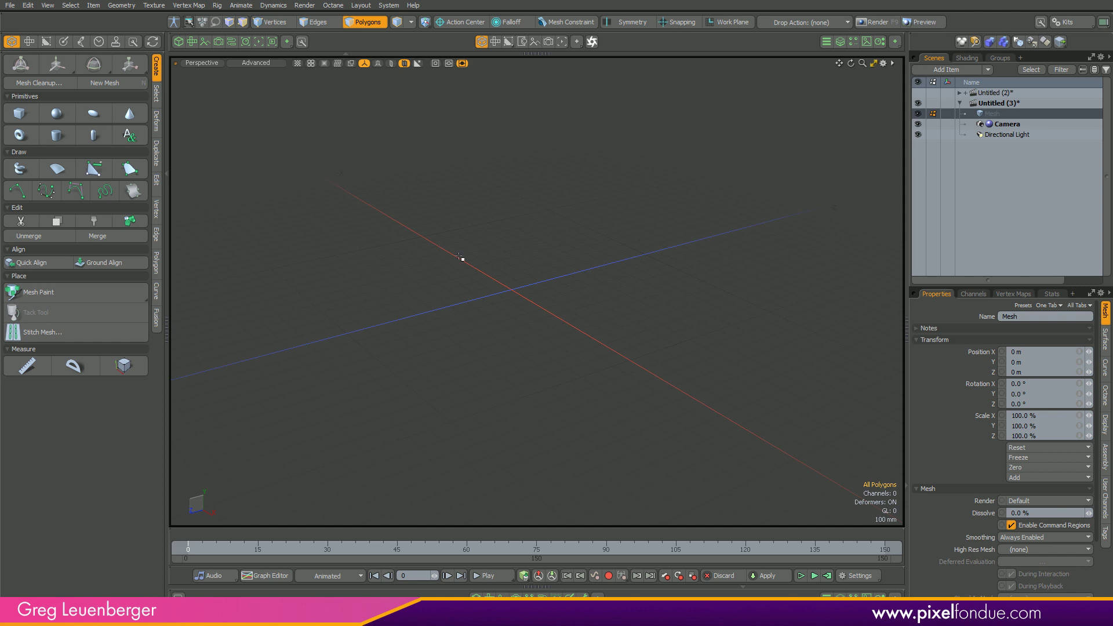
Draw a cylinder primitive of about 390 mm radius in the viewport and set its X and Z positions to 0.
left_click(56, 135)
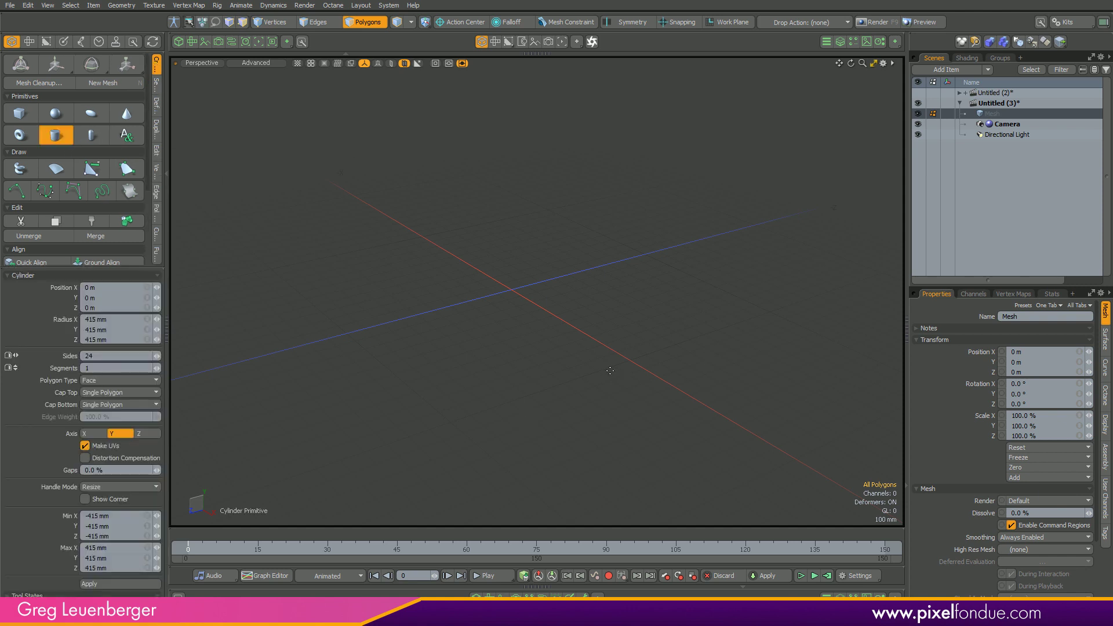
left_click_drag(545, 314, 522, 312, "alt")
type("k")
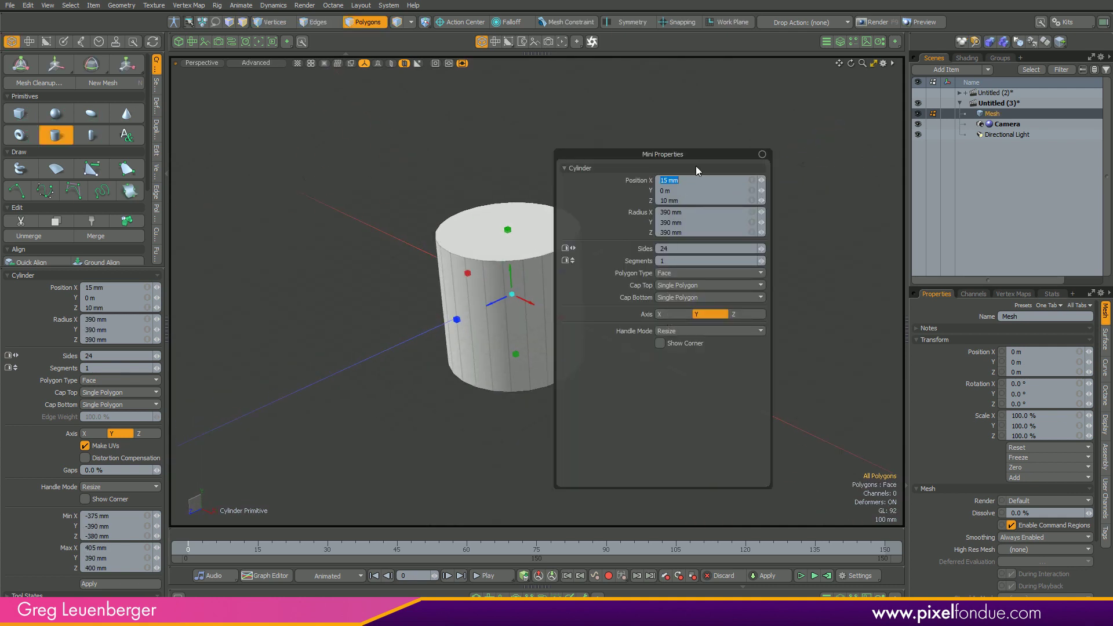
type("0")
key("Tab")
key("Tab")
type("0")
key("Return")
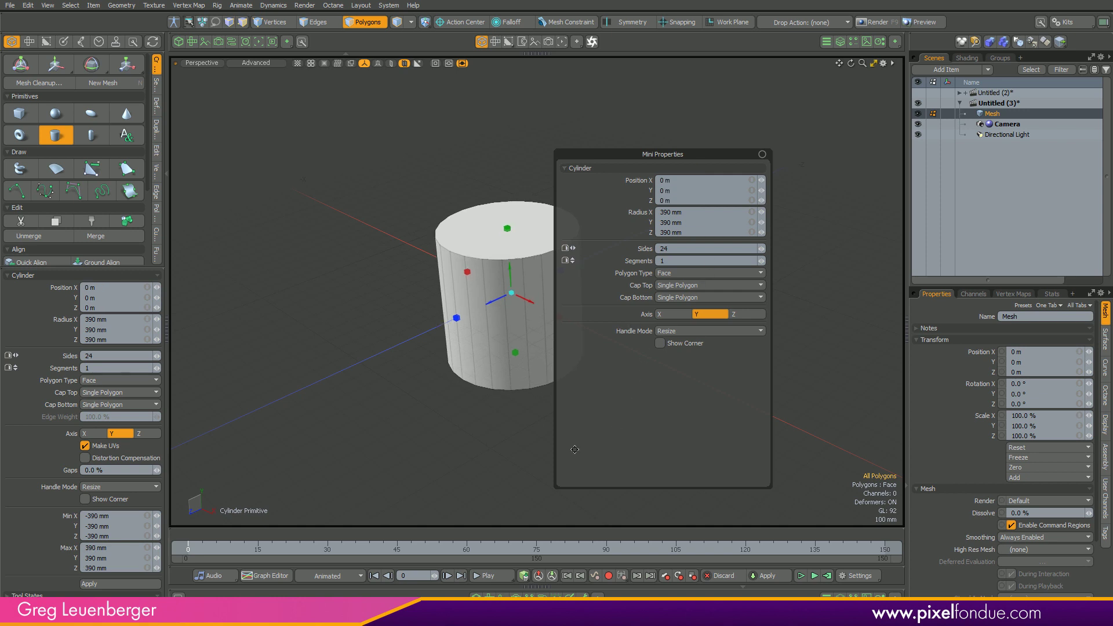
left_click_drag(546, 440, 559, 487, "alt")
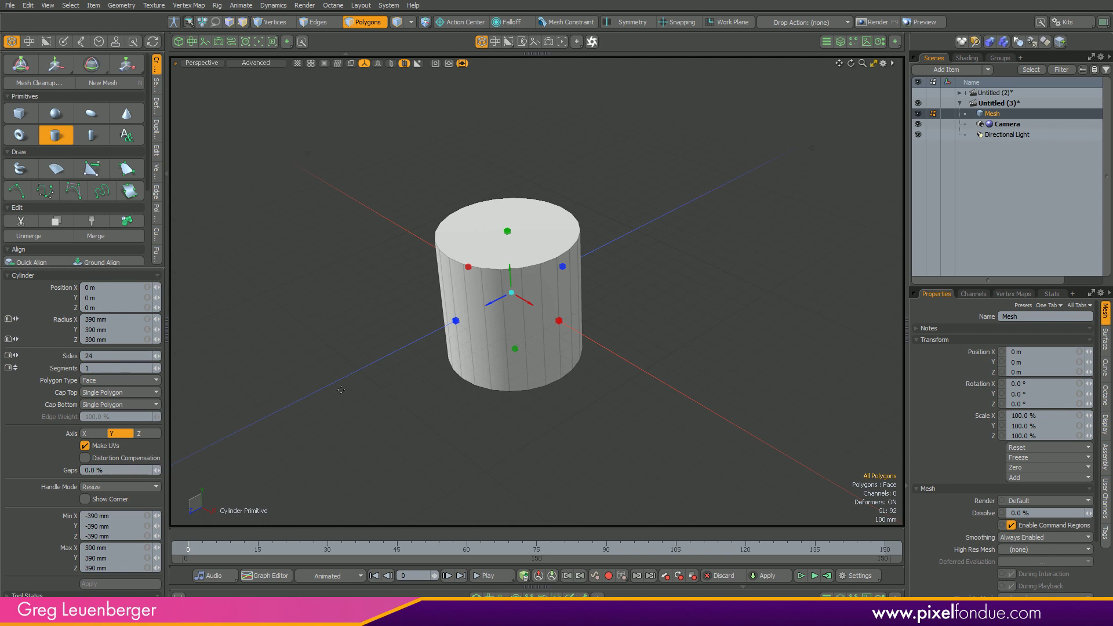
Assign hauling to the cylinder's three radii and resize it in the viewport to about 550 mm in X and Z and 522 mm in Y.
mouse_move(341, 389)
left_mouse_down()
mouse_move(371, 389)
mouse_move(353, 390)
left_mouse_up()
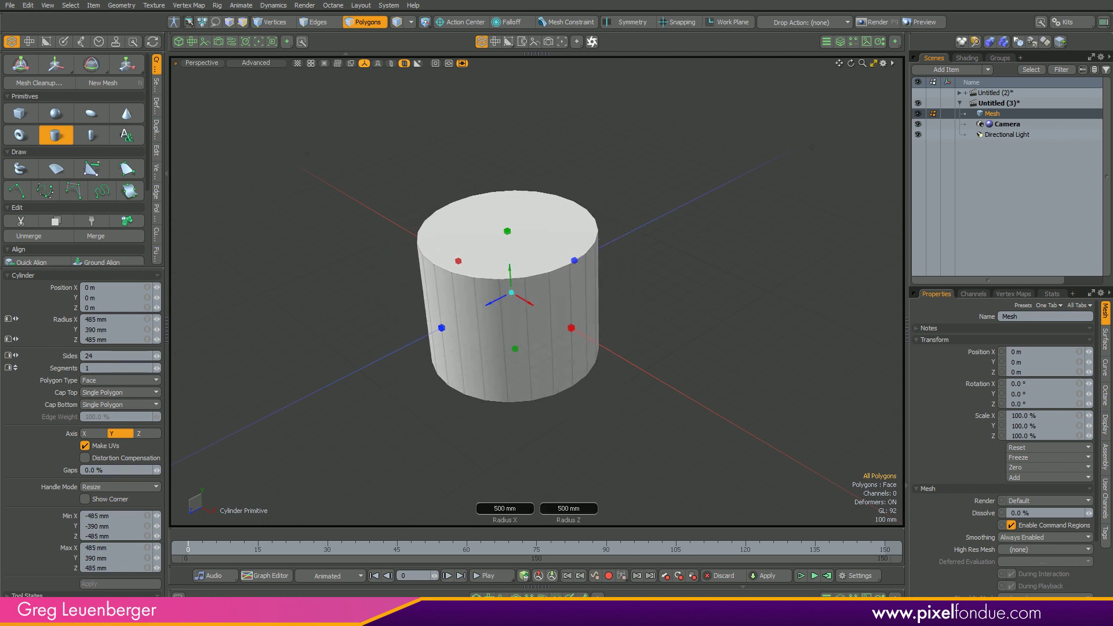
left_click_drag(571, 328, 553, 317)
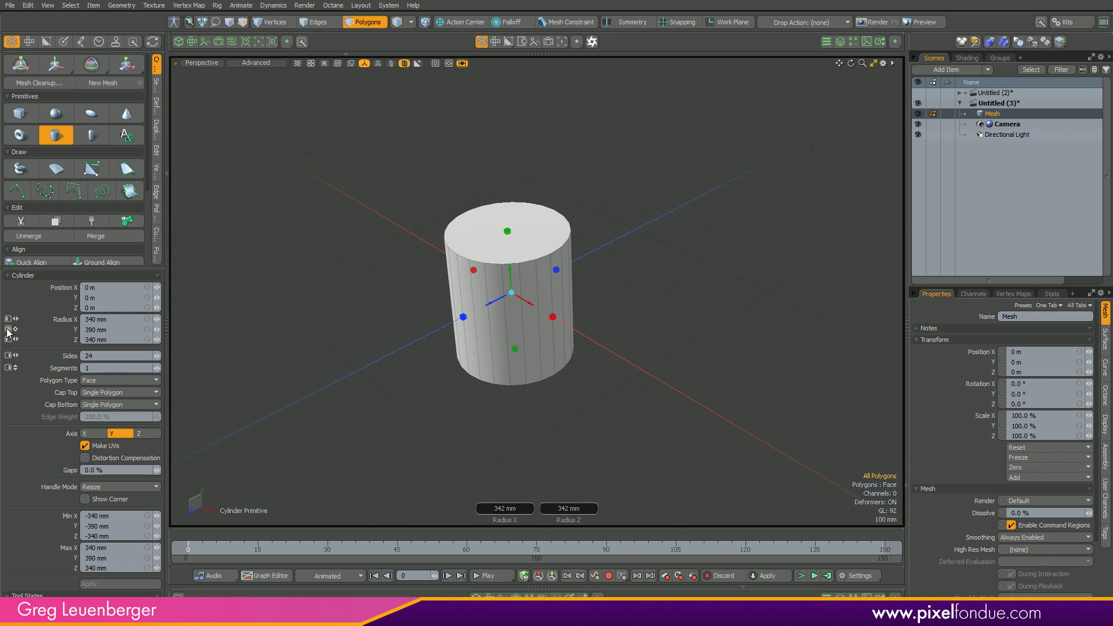
left_click_drag(408, 422, 408, 380)
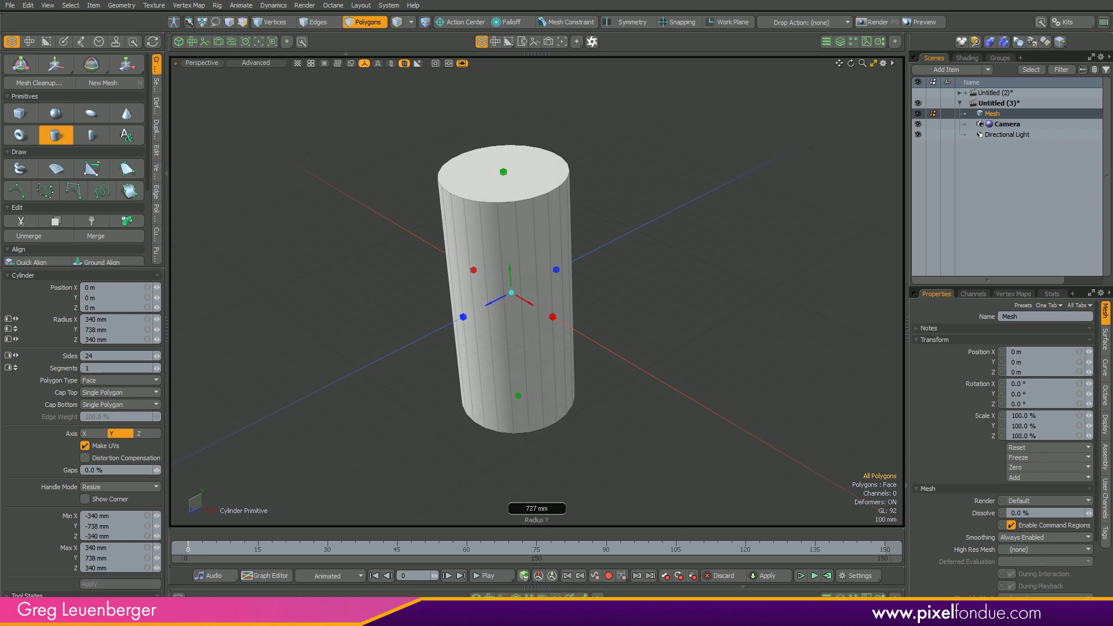
mouse_move(328, 196)
left_mouse_down()
mouse_move(327, 239)
mouse_move(327, 200)
left_mouse_up()
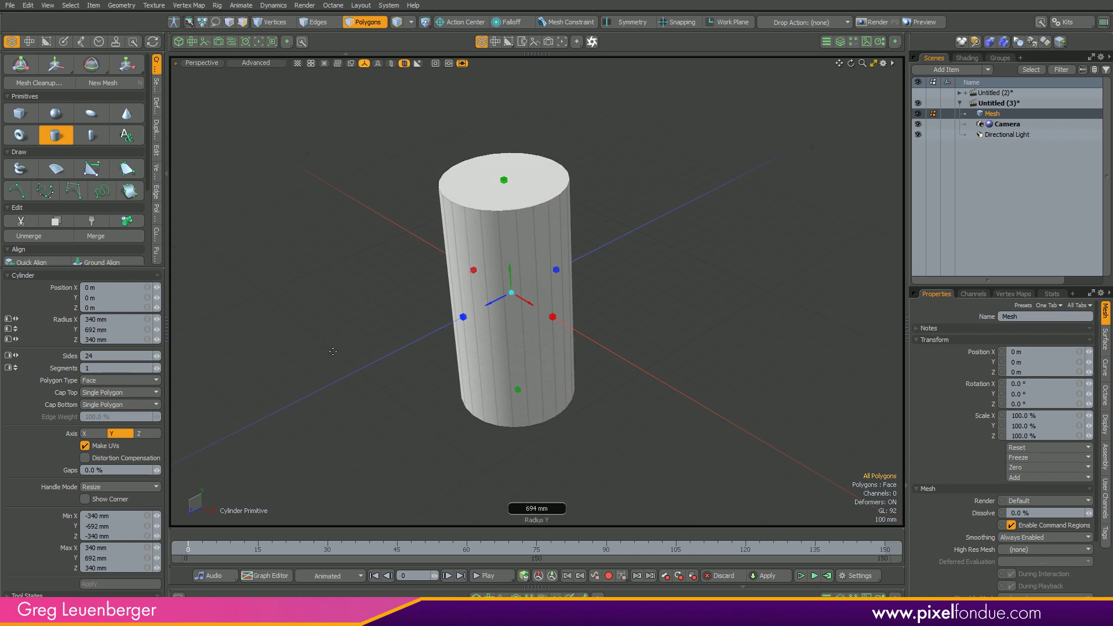
left_click_drag(333, 351, 364, 327)
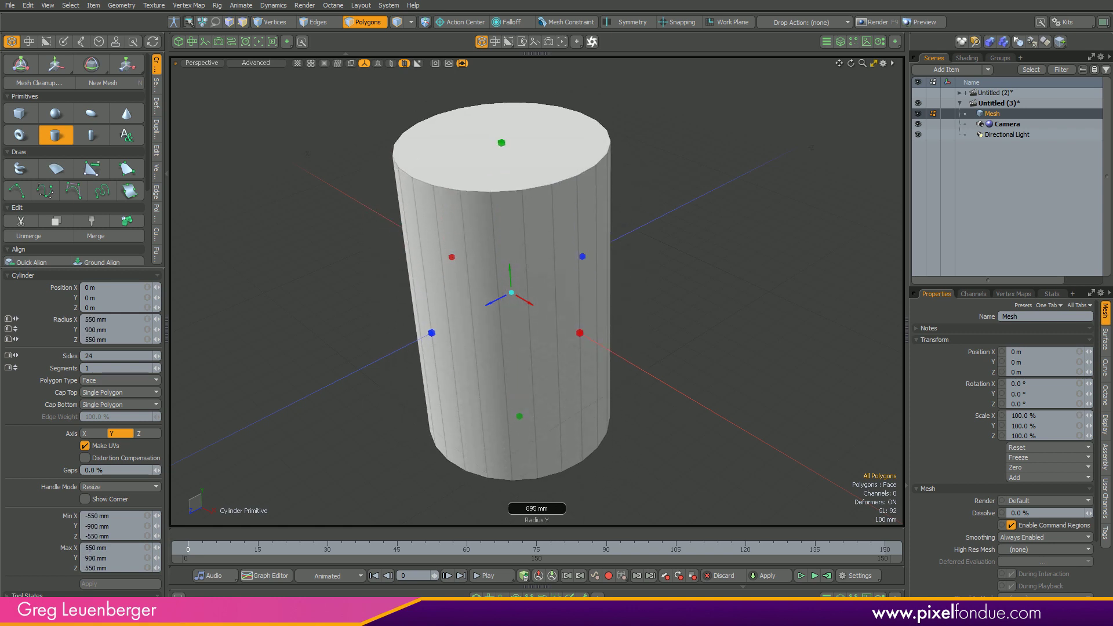
left_click_drag(502, 142, 775, 391)
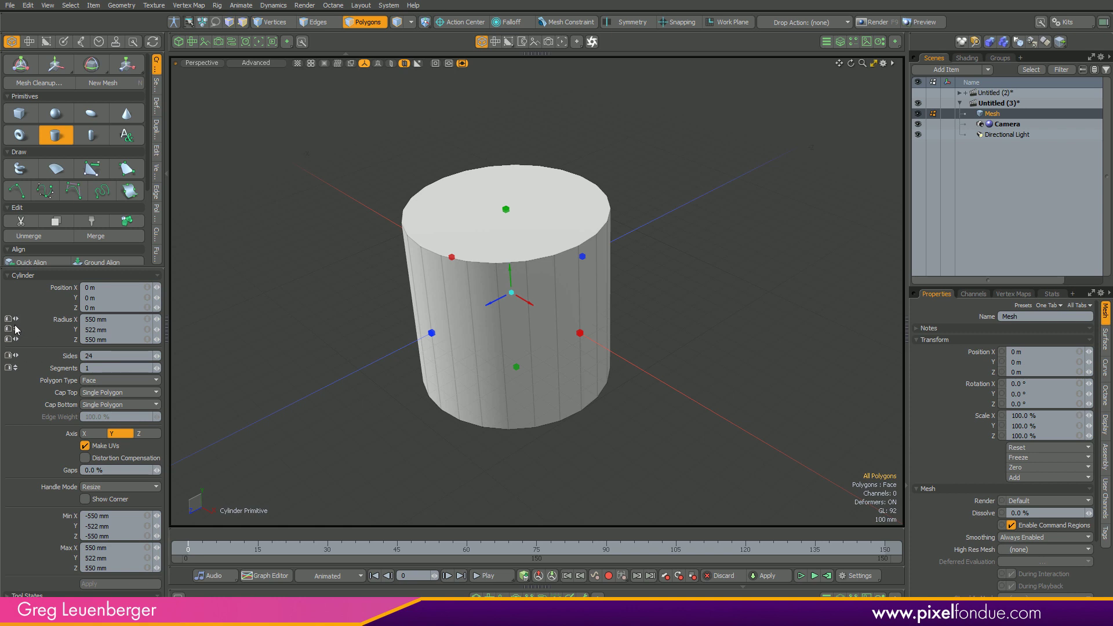
Clear the hauling assignments of the cylinder's Radius Z and Radius Y and load the tool's default hauling.
right_click(140, 275)
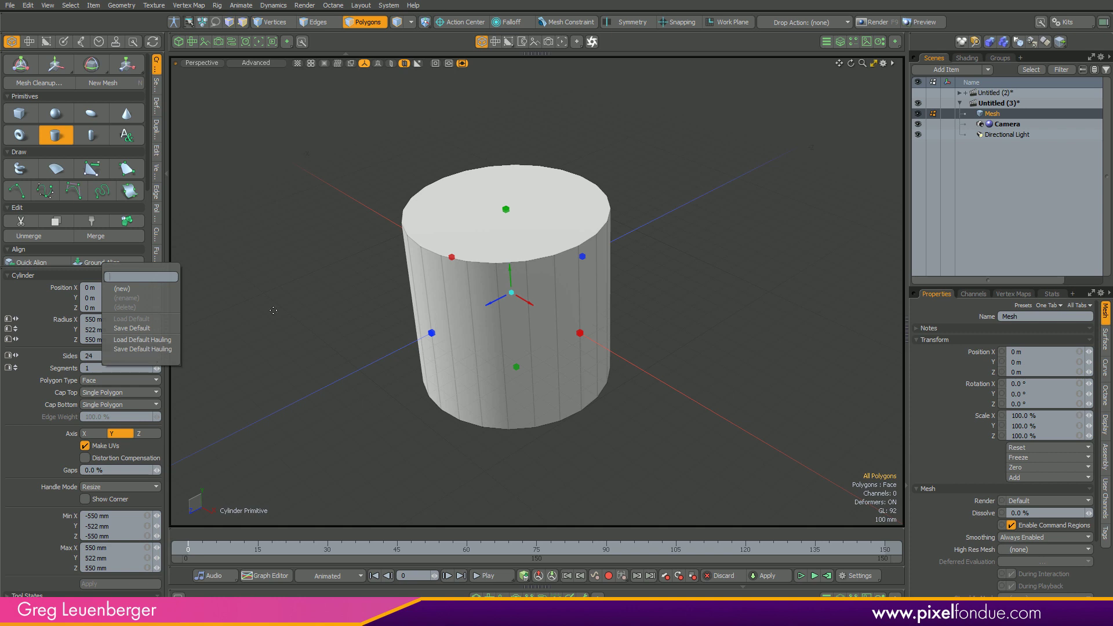
left_click(332, 288)
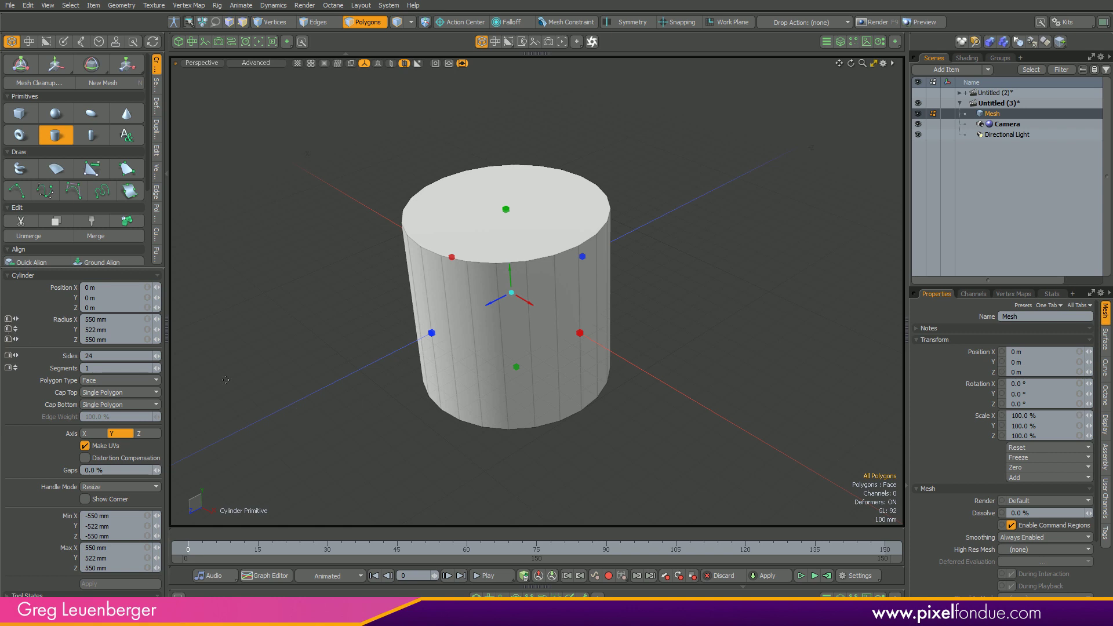
left_click(8, 341)
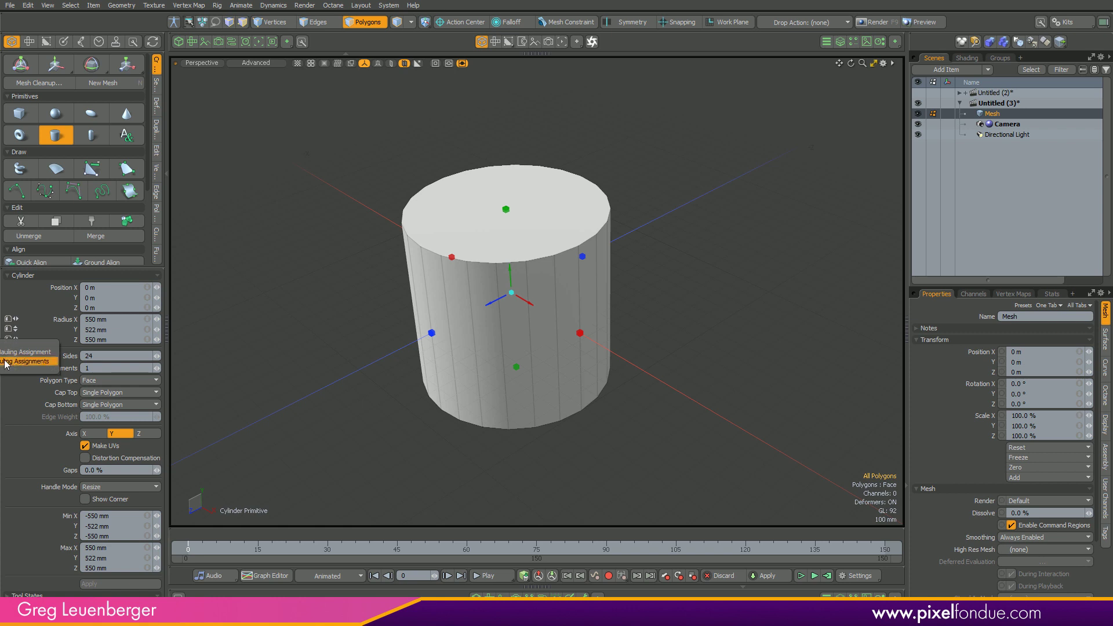
left_click(7, 363)
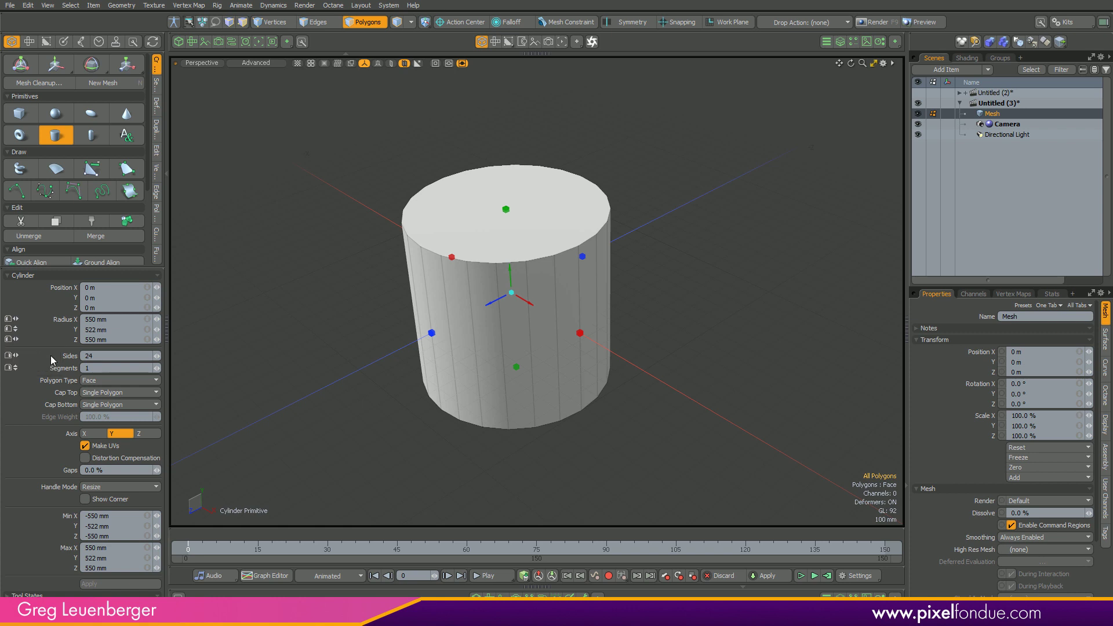
left_click(9, 331)
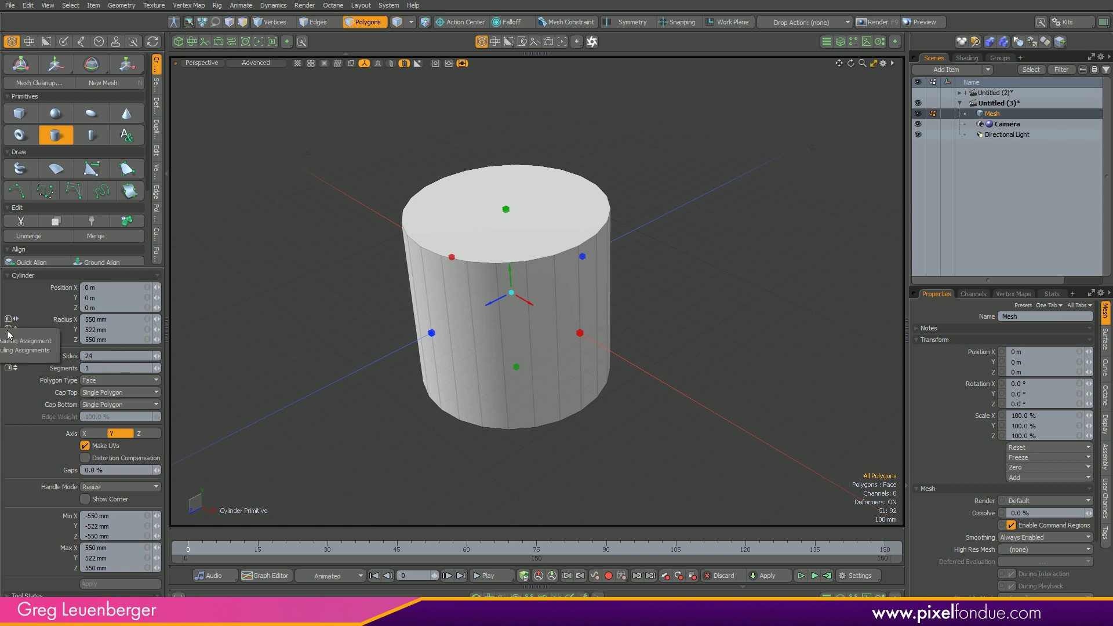
left_click(146, 274)
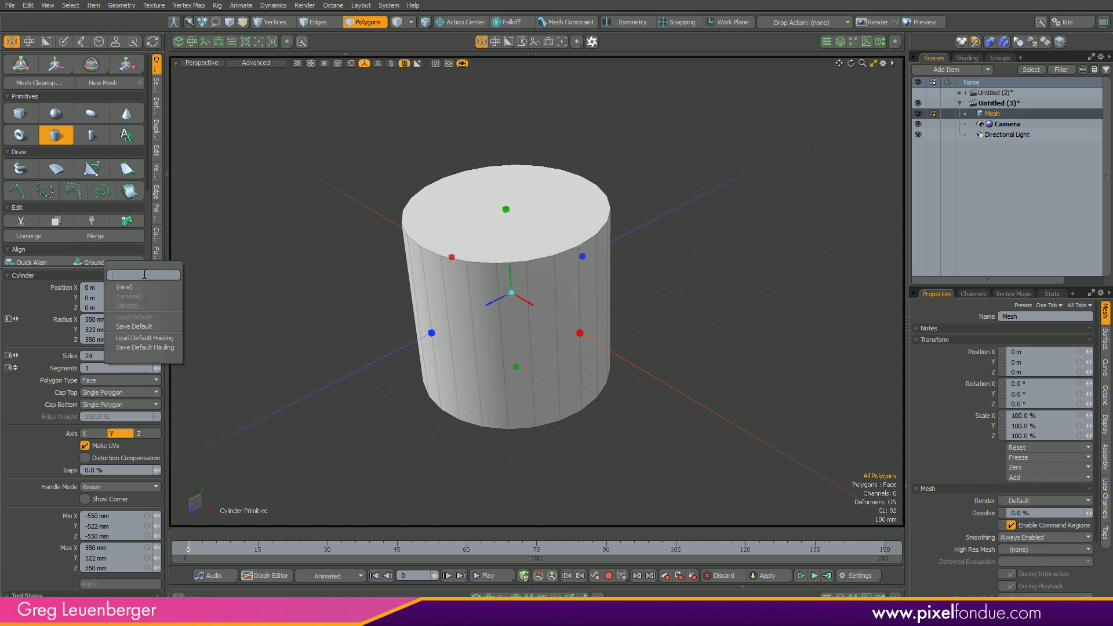
left_click(151, 339)
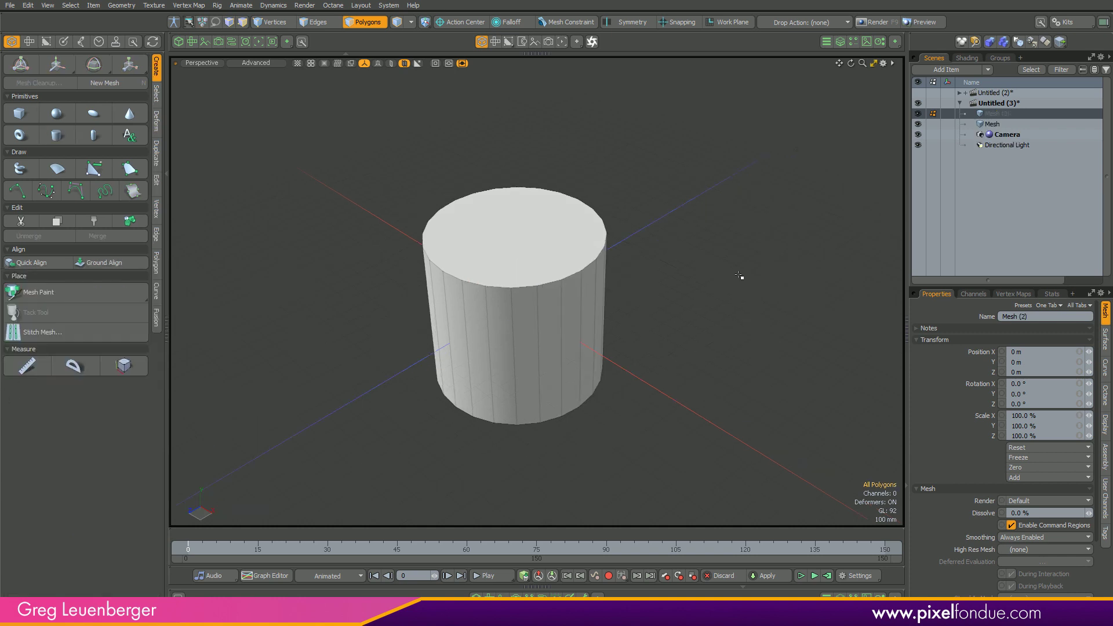
Open the schematic of the Untitled (2) scene and inspect its Particle Generator, Particle Modifier and Linear Falloff nodes.
left_click(988, 94)
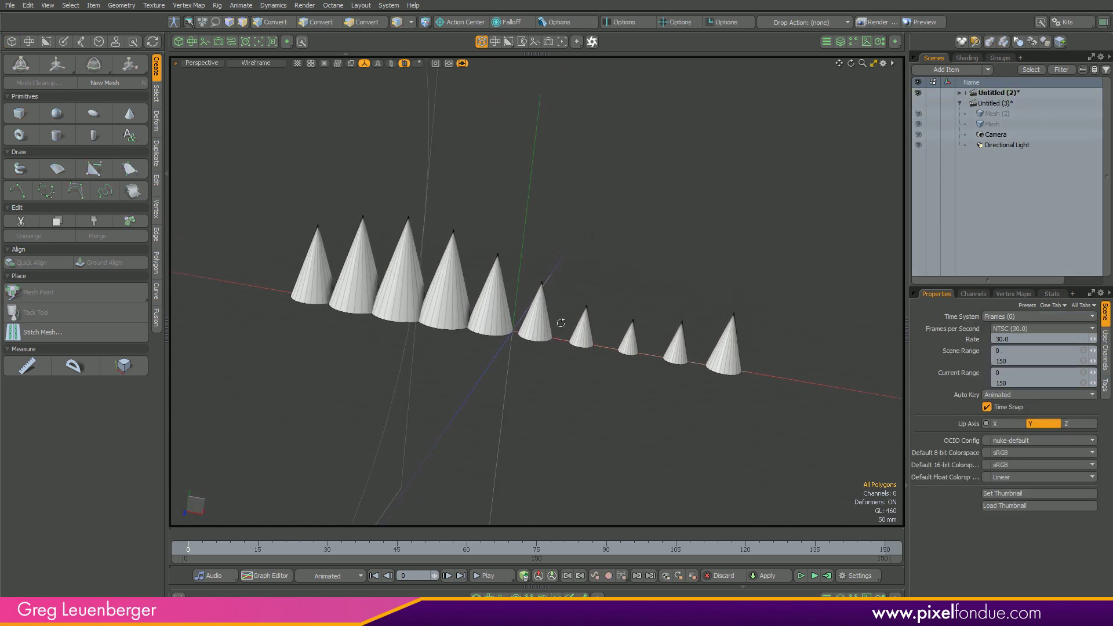
left_click(521, 589)
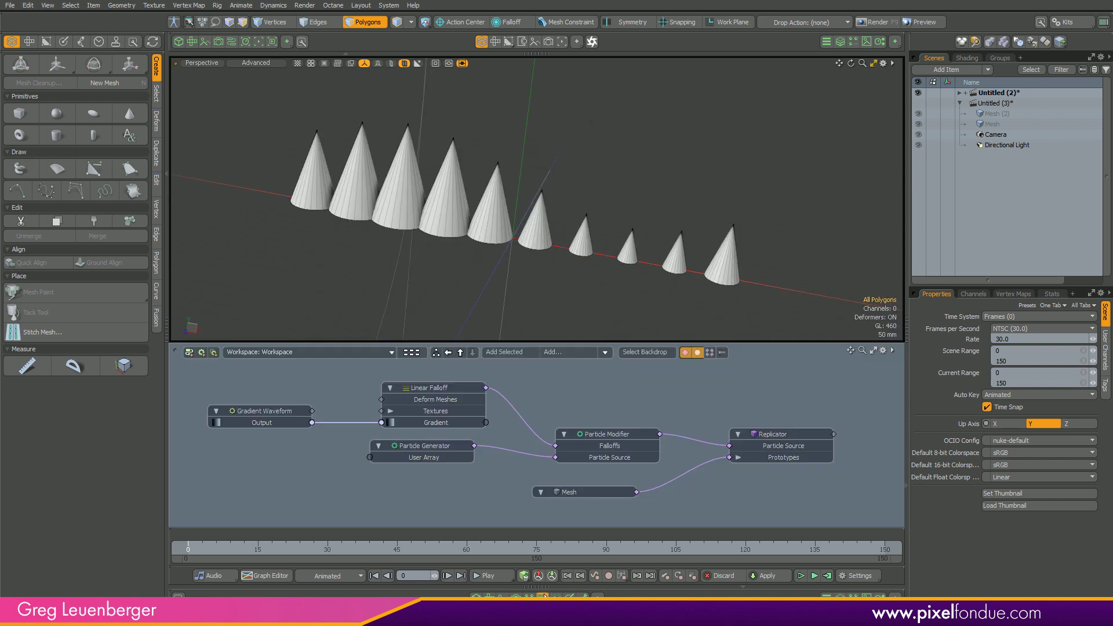
left_click(441, 475)
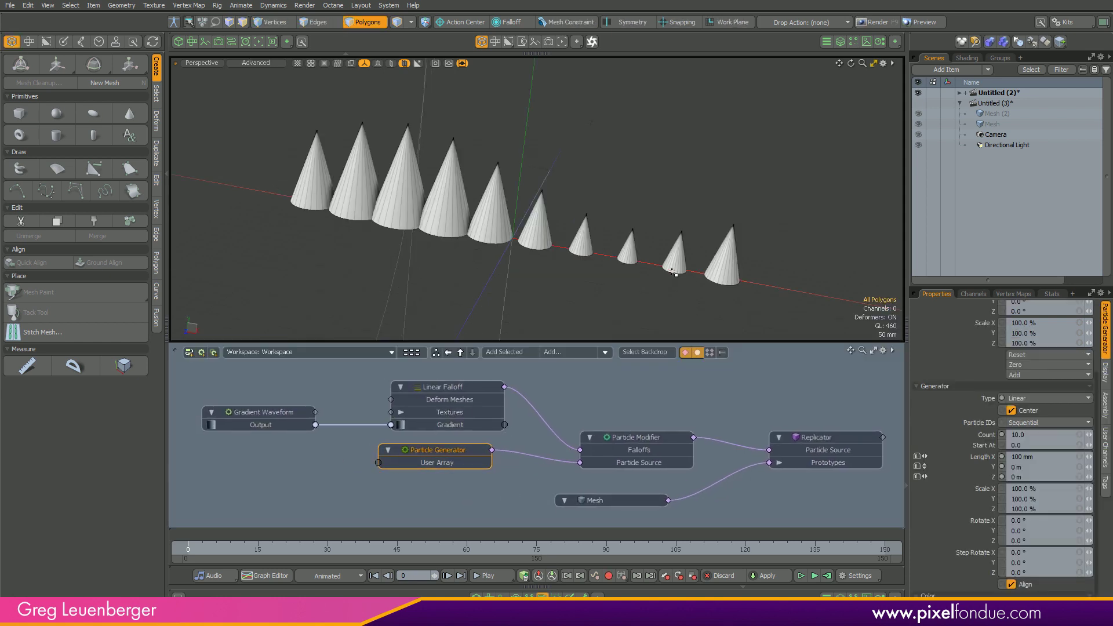
left_click(652, 451)
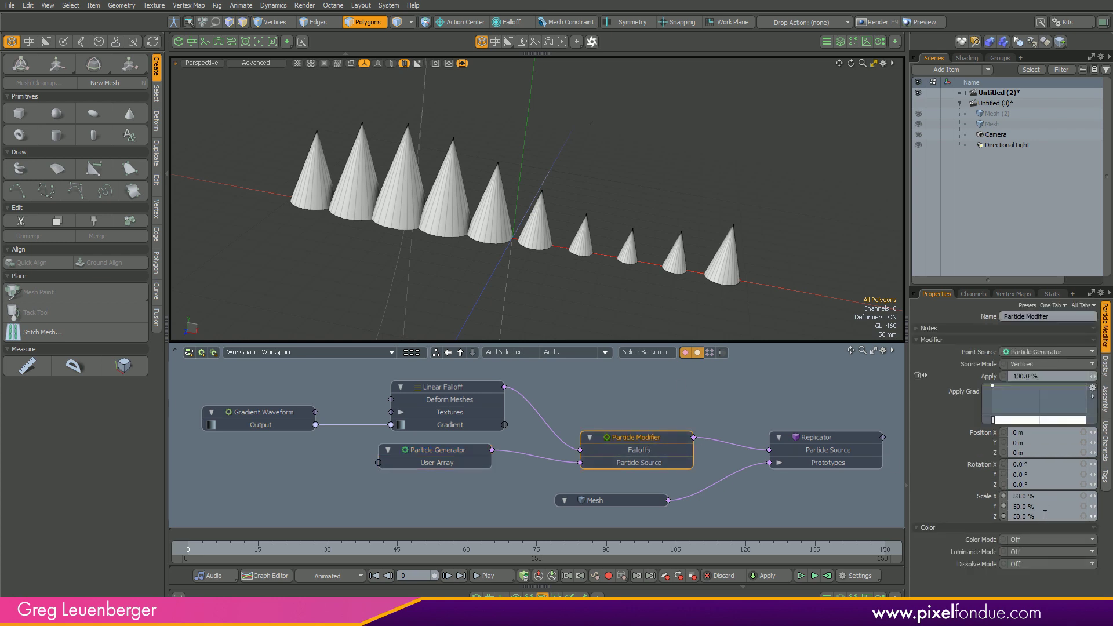
left_click(453, 386)
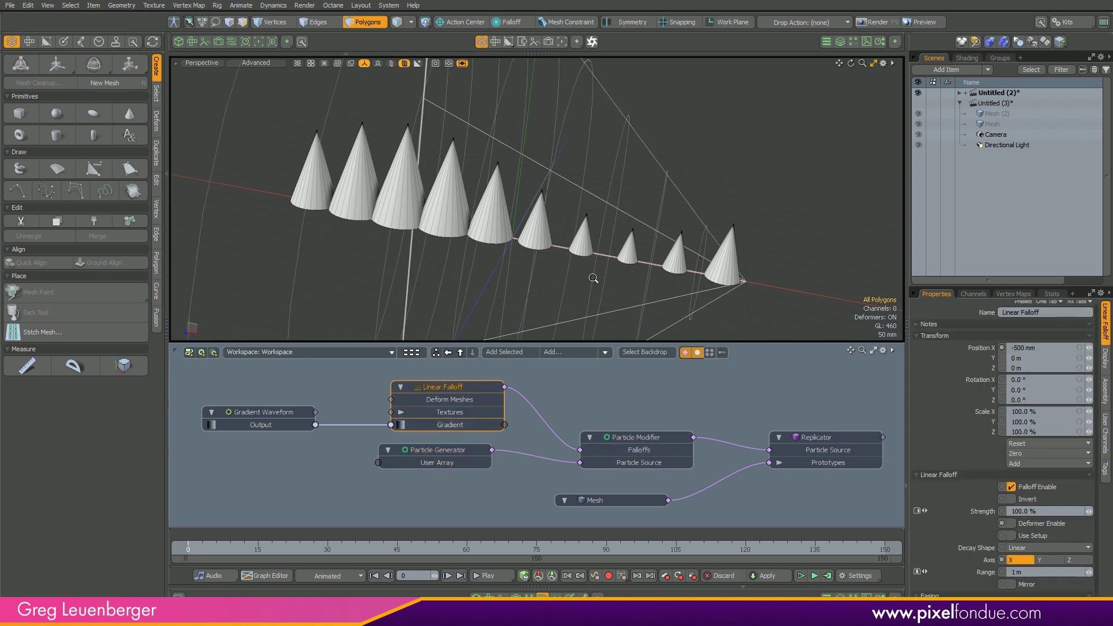
left_click_drag(591, 278, 485, 236, "alt")
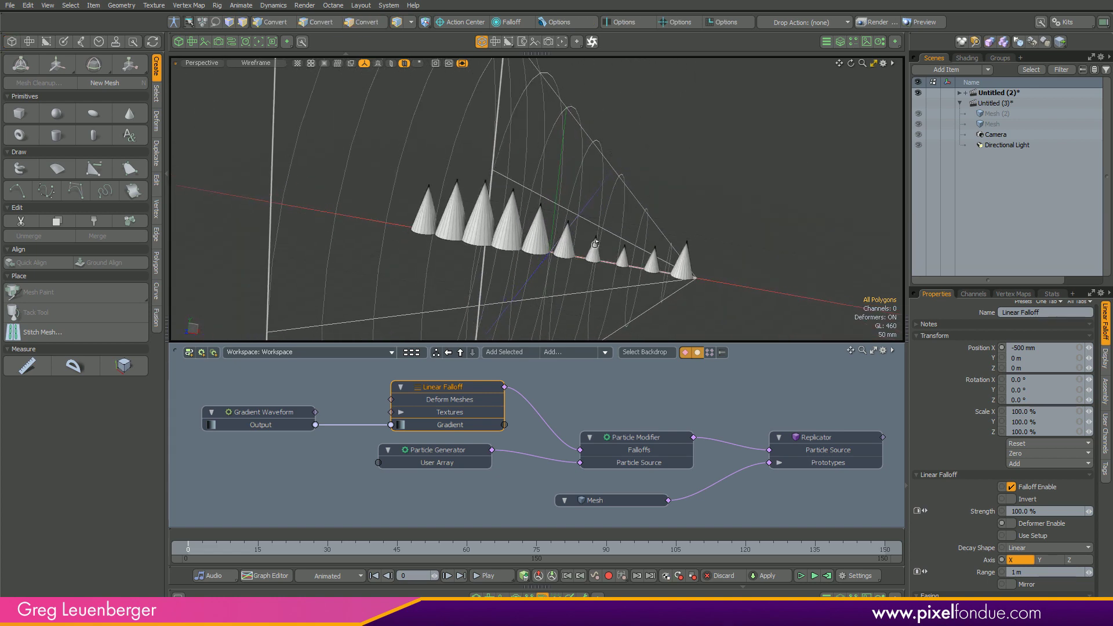
Set the Gradient Waveform node's frequency to 2.0 and adjust its amplitude to about 0.73.
left_click(253, 414)
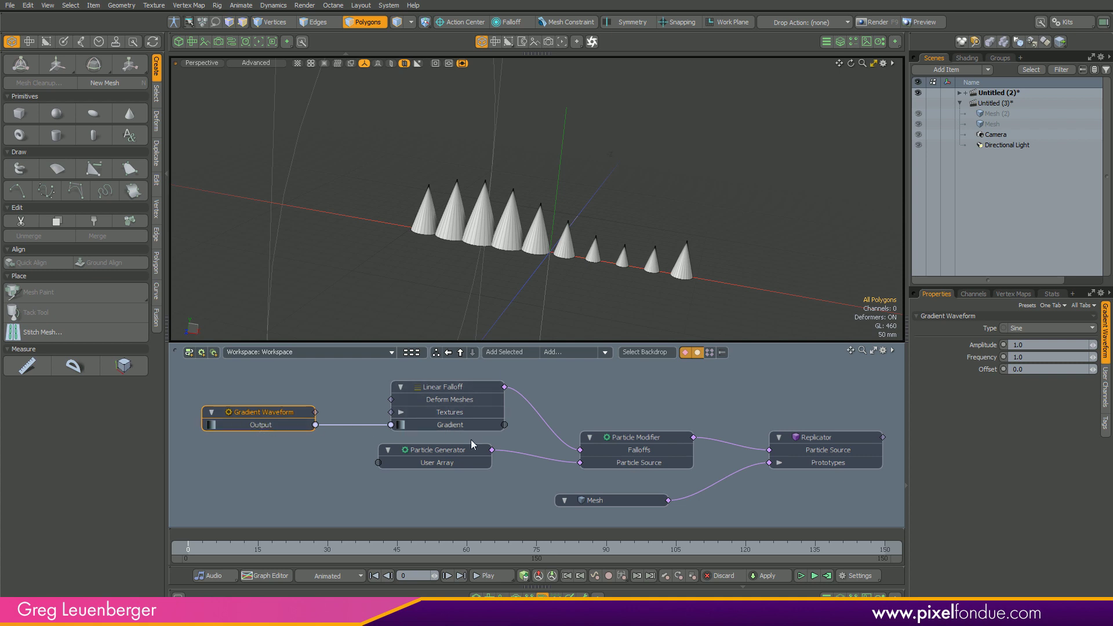
left_click_drag(510, 273, 555, 227, "alt")
left_click_drag(490, 237, 496, 240, "alt")
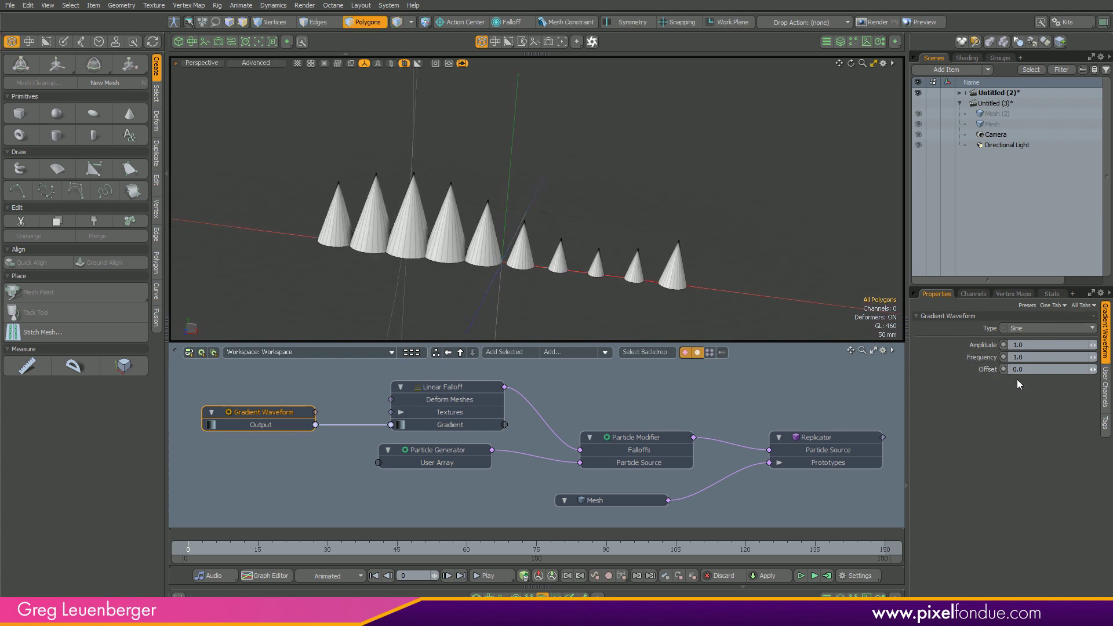
left_click(1046, 357)
type("2")
key("Return")
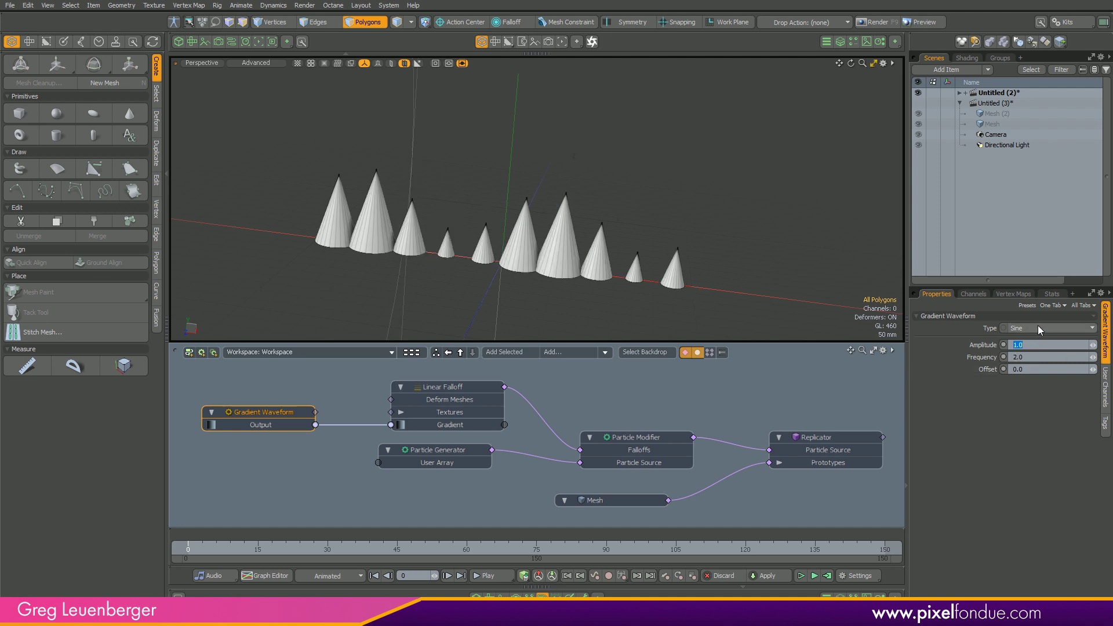
key("Return")
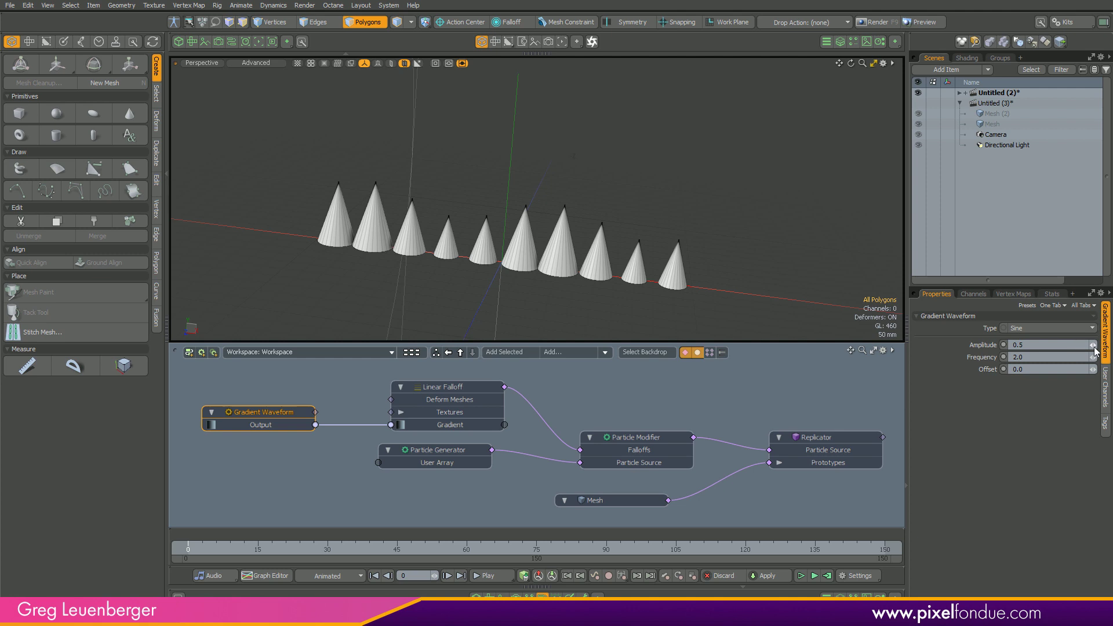
left_click_drag(1094, 345, 1060, 373)
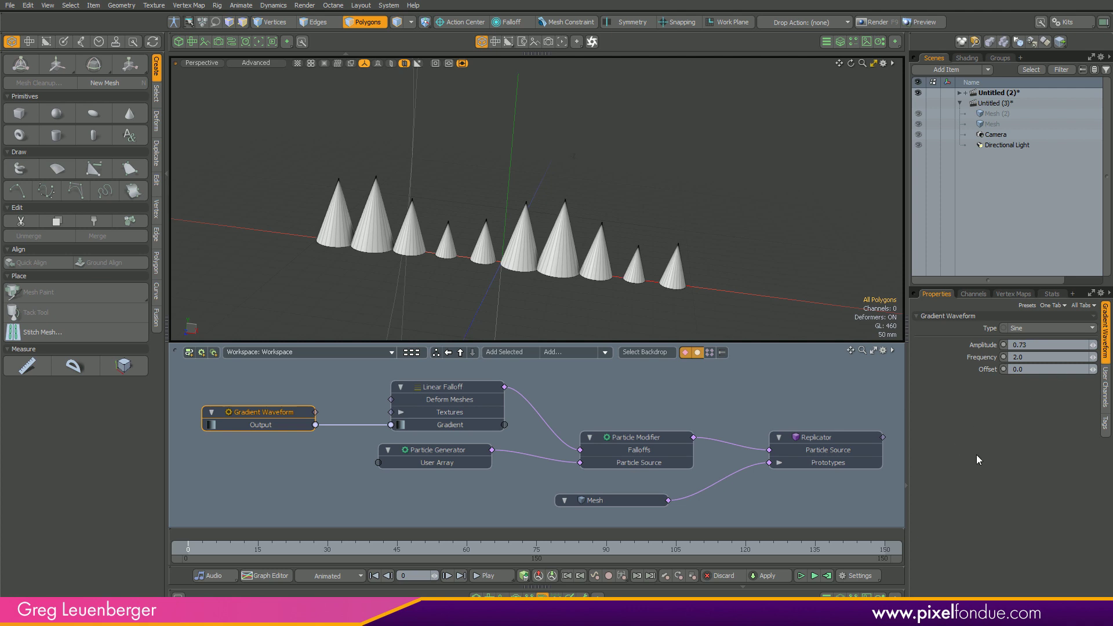
Assign viewport hauling to the Gradient Waveform's Amplitude vertically and to its Frequency and Offset horizontally.
mouse_move(921, 347)
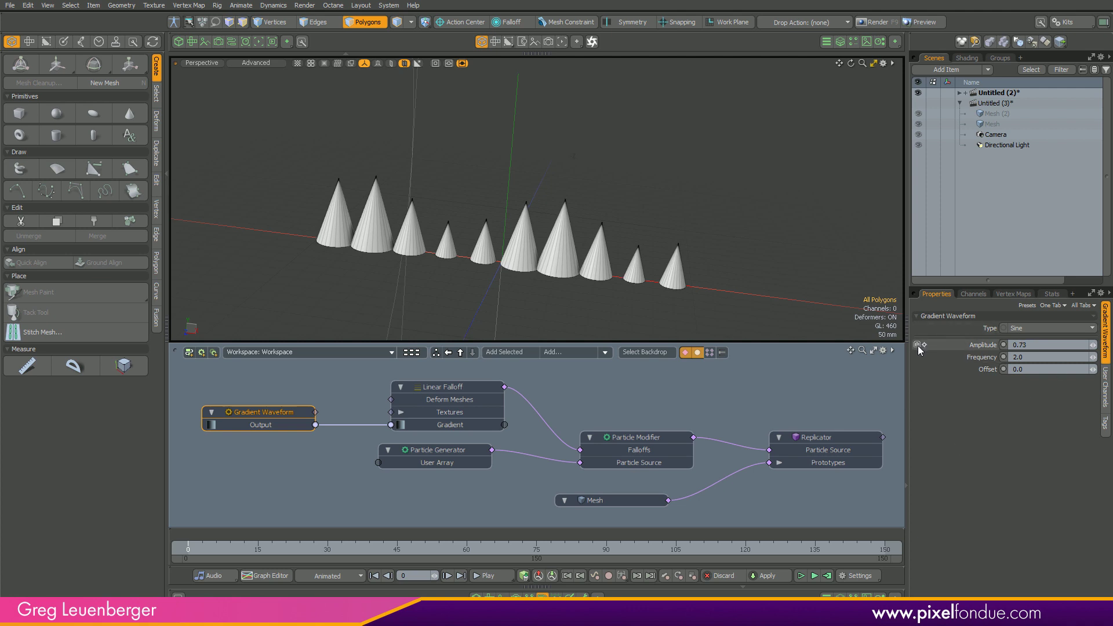
left_click(918, 346)
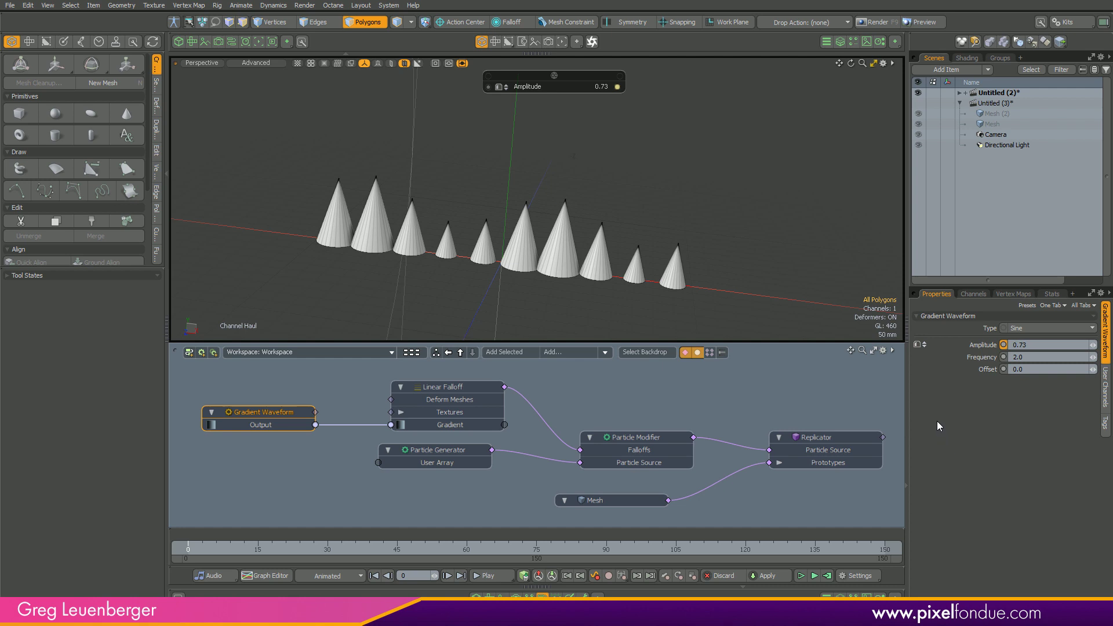
left_click(918, 357, "shift")
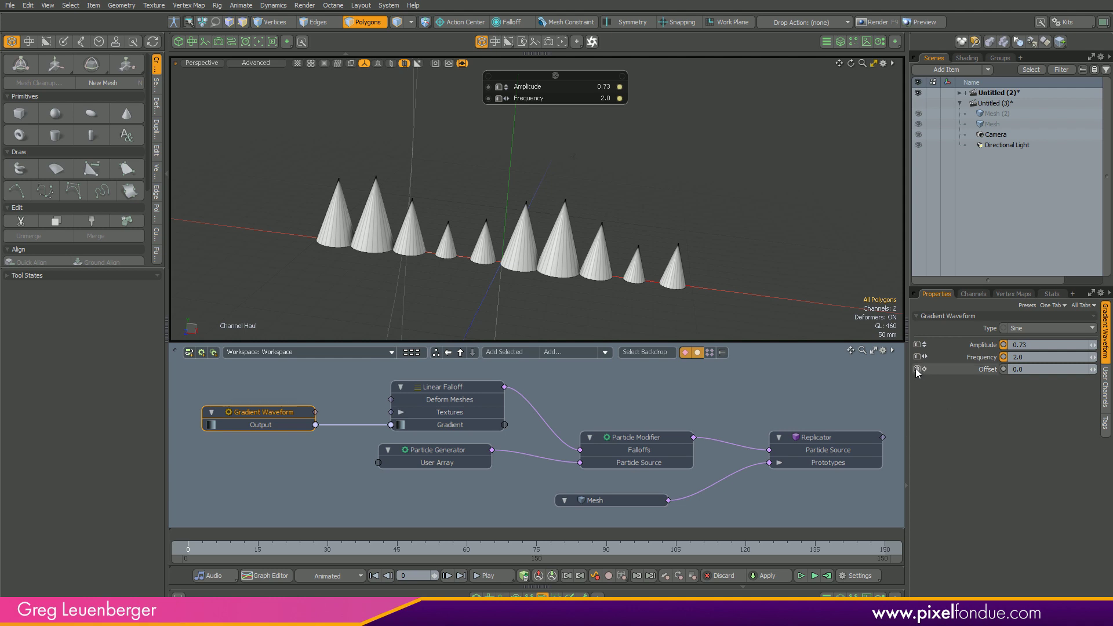
left_click(917, 369, "shift")
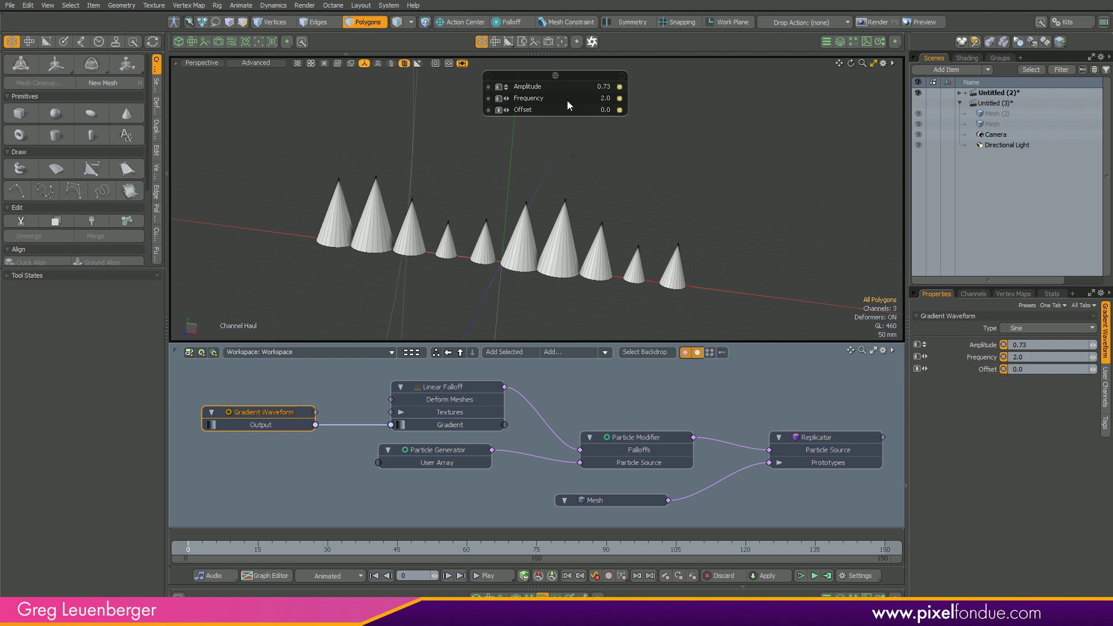
Haul the Gradient Waveform channels in the viewport to an amplitude of about 1.36, frequency of 0.859 and offset of -0.038.
left_click_drag(583, 124, 516, 96)
mouse_move(531, 273)
left_mouse_down()
mouse_move(530, 323)
mouse_move(530, 252)
left_mouse_up()
middle_click_drag(531, 251, 490, 251)
left_click_drag(473, 251, 524, 251)
Look over the Gradient Waveform's preset and default hauling options and the commands available for its Amplitude channel.
left_click(1080, 305)
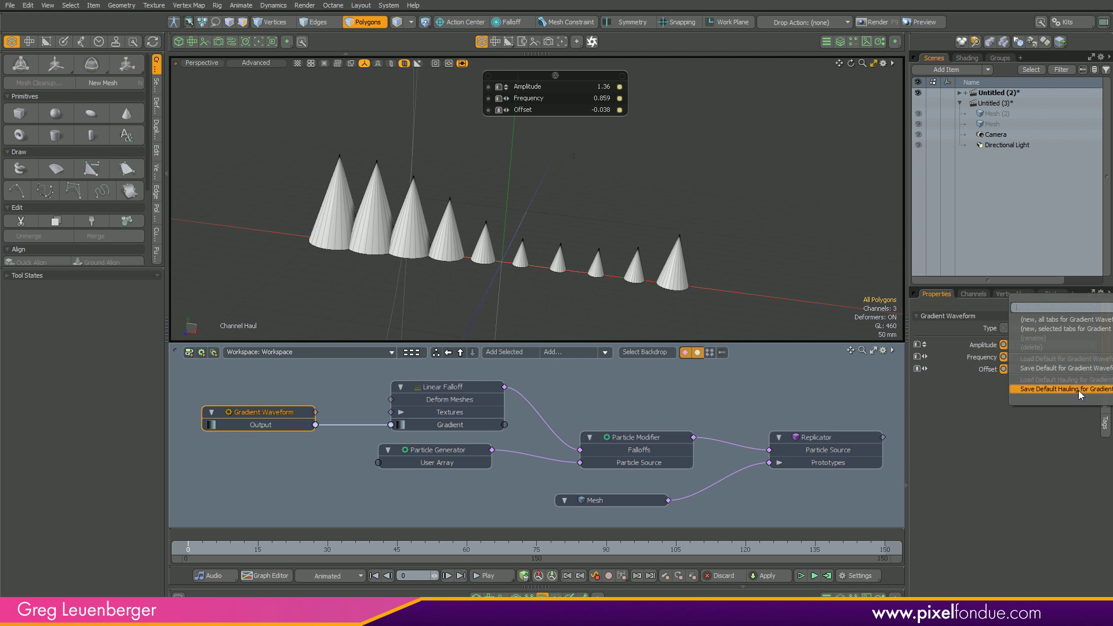
left_click(1030, 502)
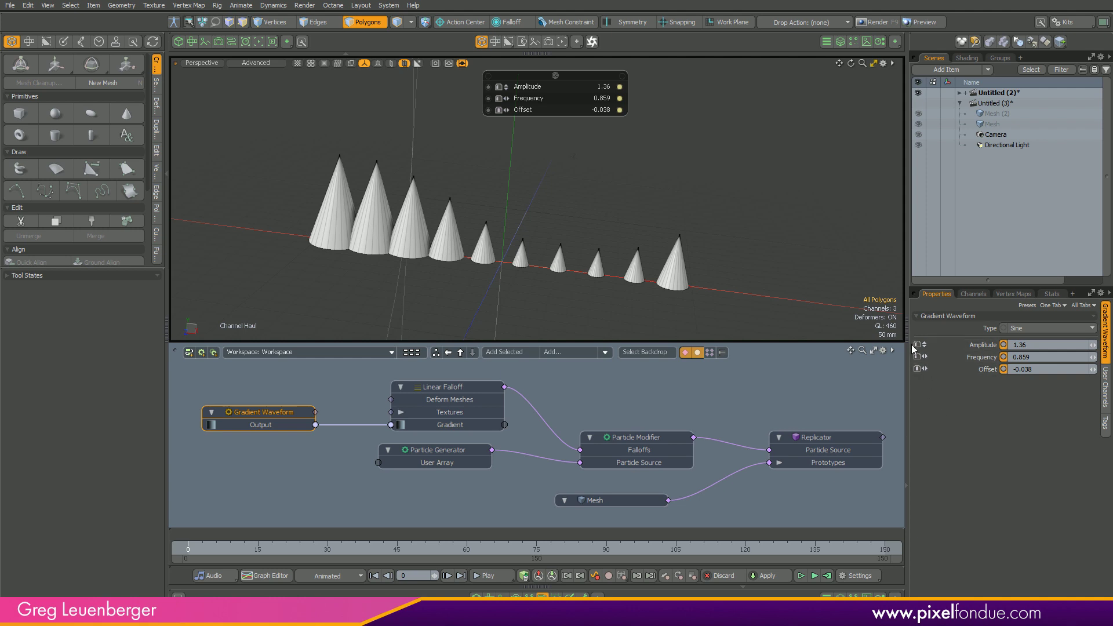
right_click(958, 346)
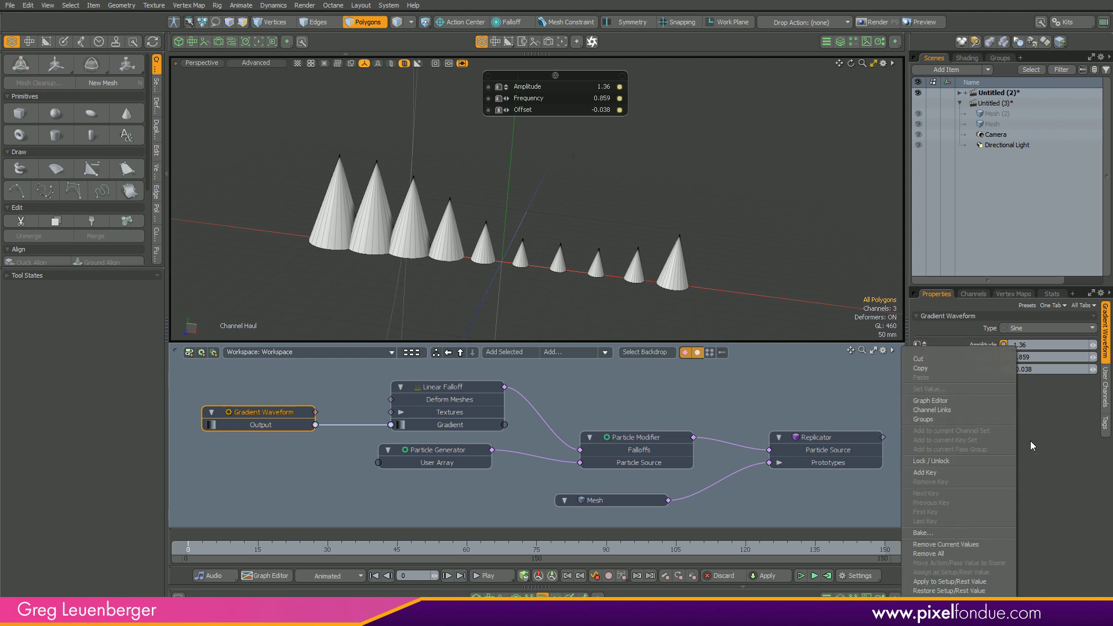
Clear the hauling assignments on the Gradient Waveform's channels and leave channel hauling.
right_click(918, 346)
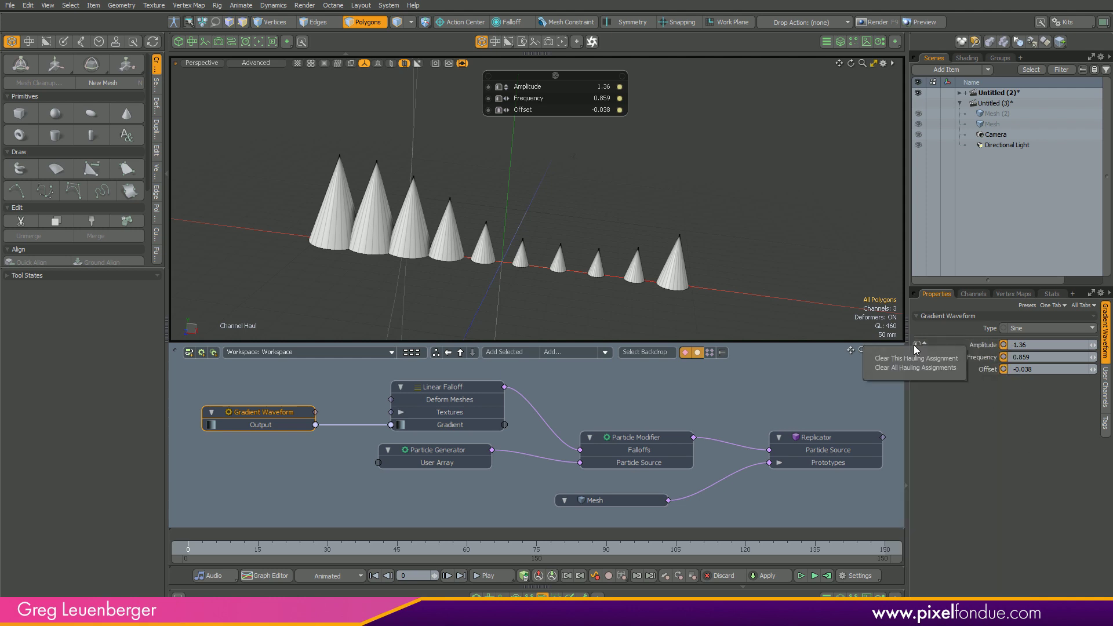
left_click(907, 360)
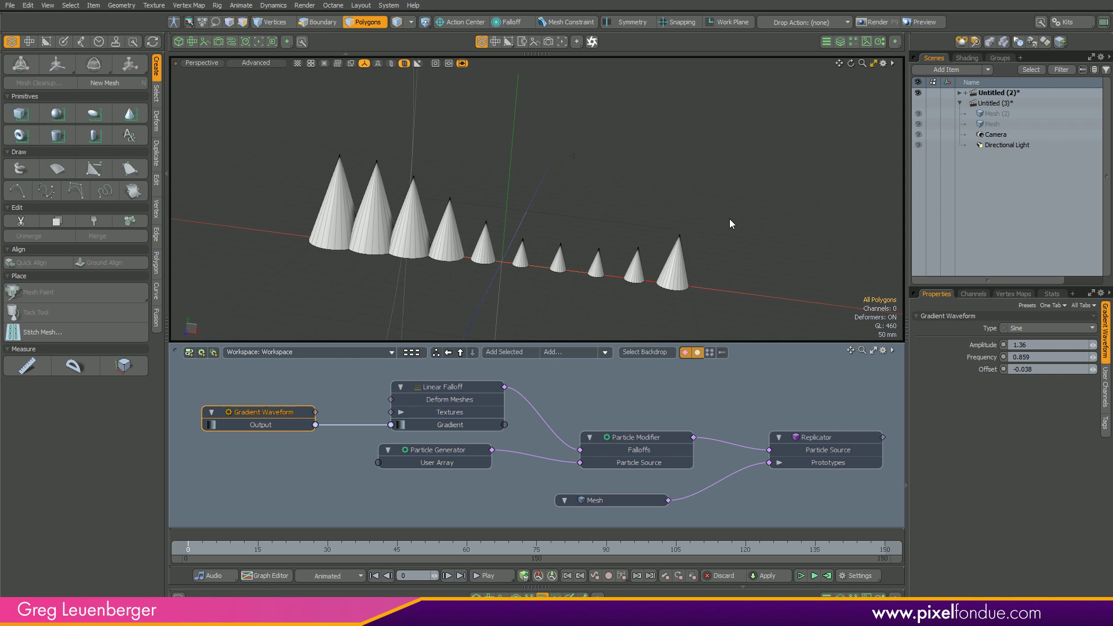
Create a new scene with a unit cube and enlarge the 3D viewport by hiding the schematic.
key("ctrl+n")
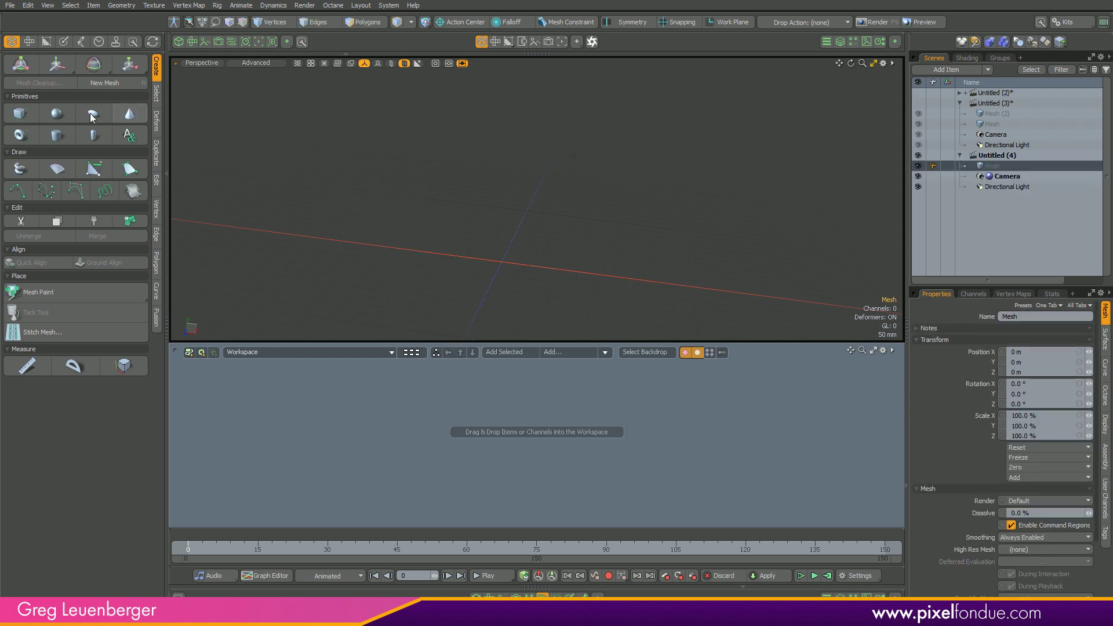
left_click(20, 114)
scroll(539, 199, "down", 5)
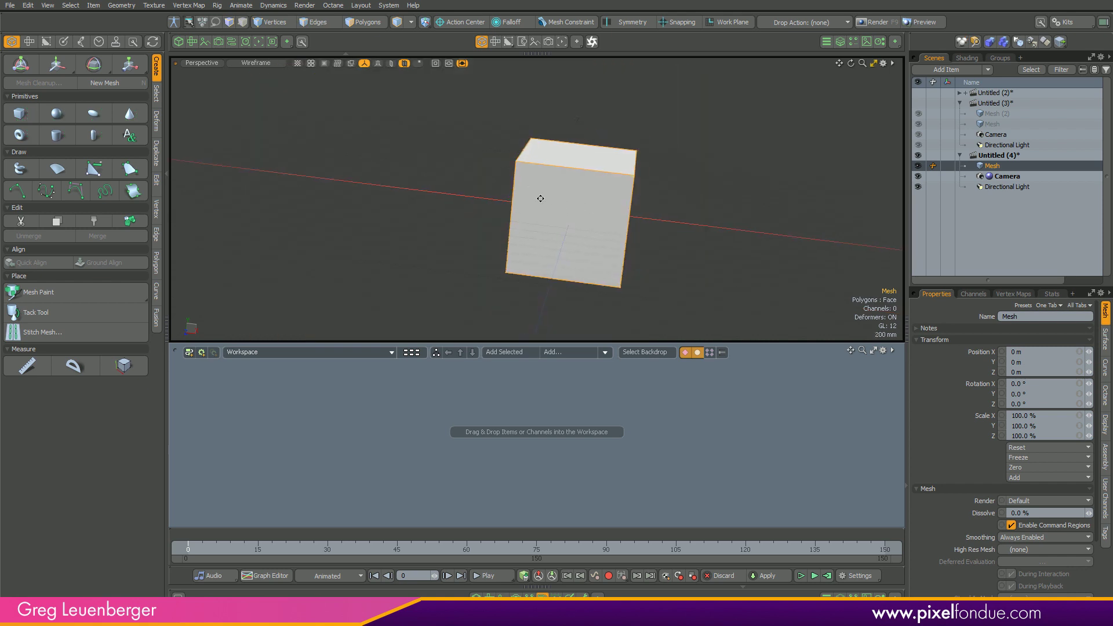
left_click_drag(540, 199, 499, 206, "alt")
left_click(544, 596)
Select all the cube's polygons, move them away from the origin along negative X, and deselect them.
key("3")
double_click(562, 306)
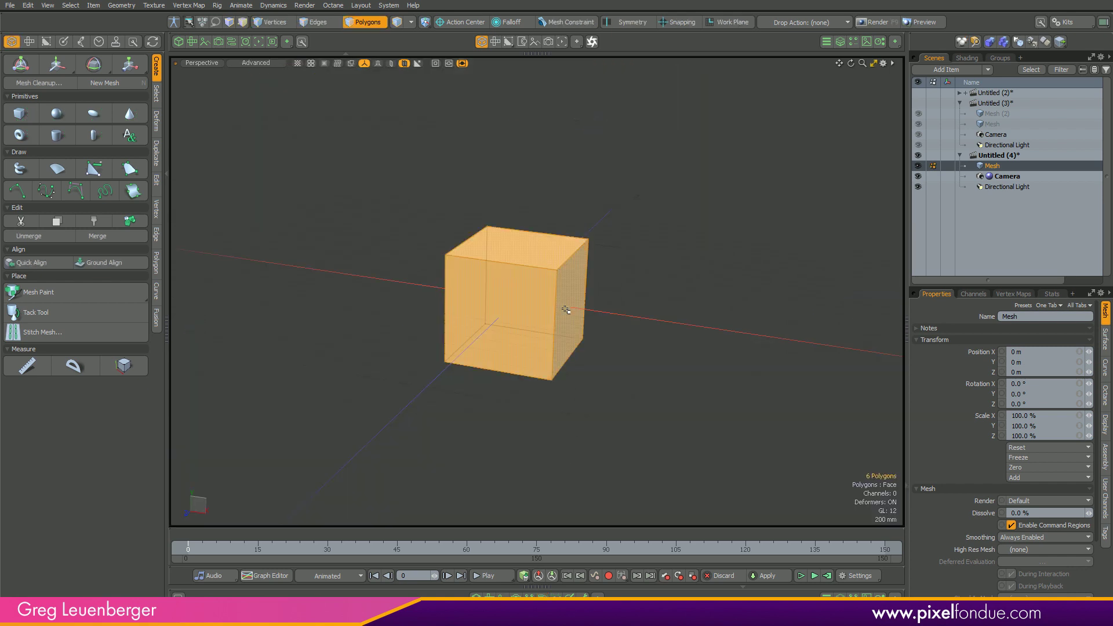
key("w")
left_click_drag(562, 305, 399, 282)
key("space")
left_click(524, 395)
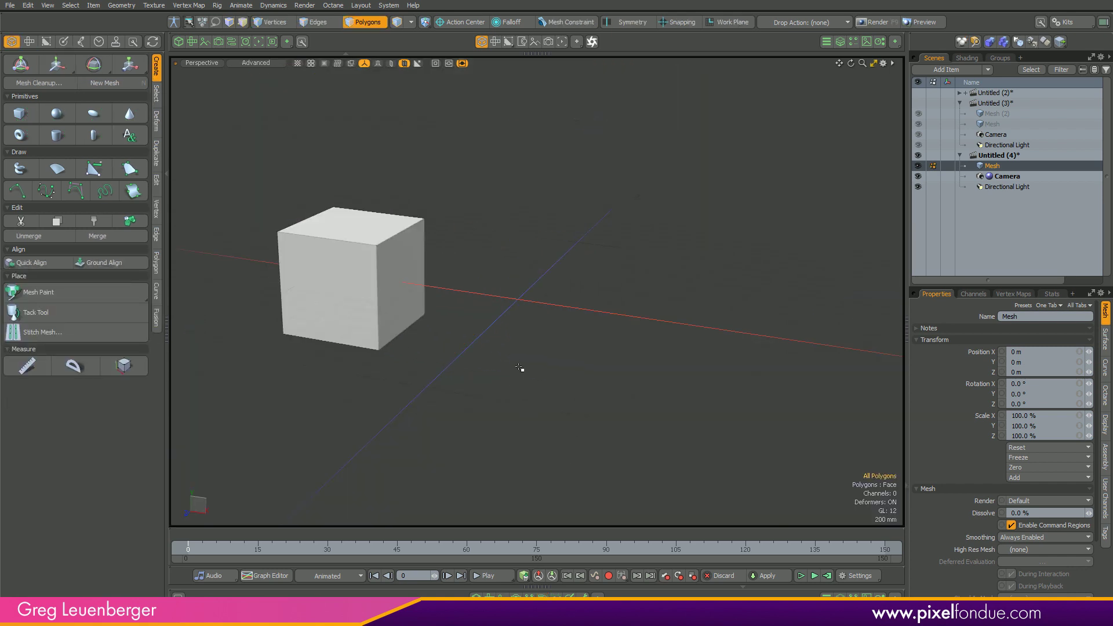
Mirror the cube across the X axis, placing the mirror center at about X -135 mm, Y 5 mm.
key("shift")
key("ctrl")
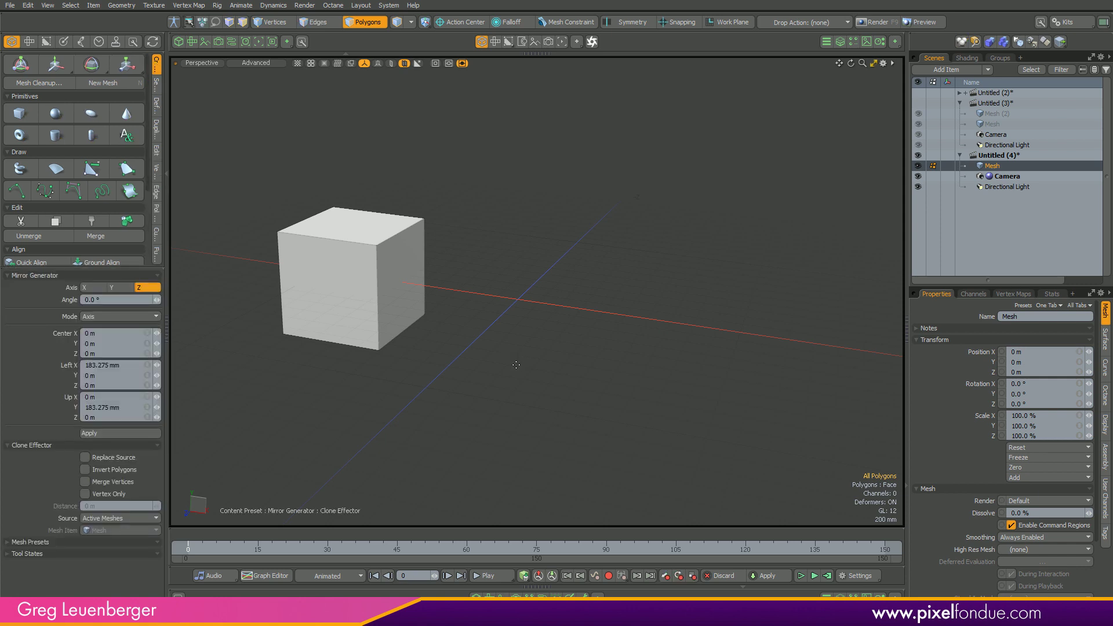
left_click(156, 130)
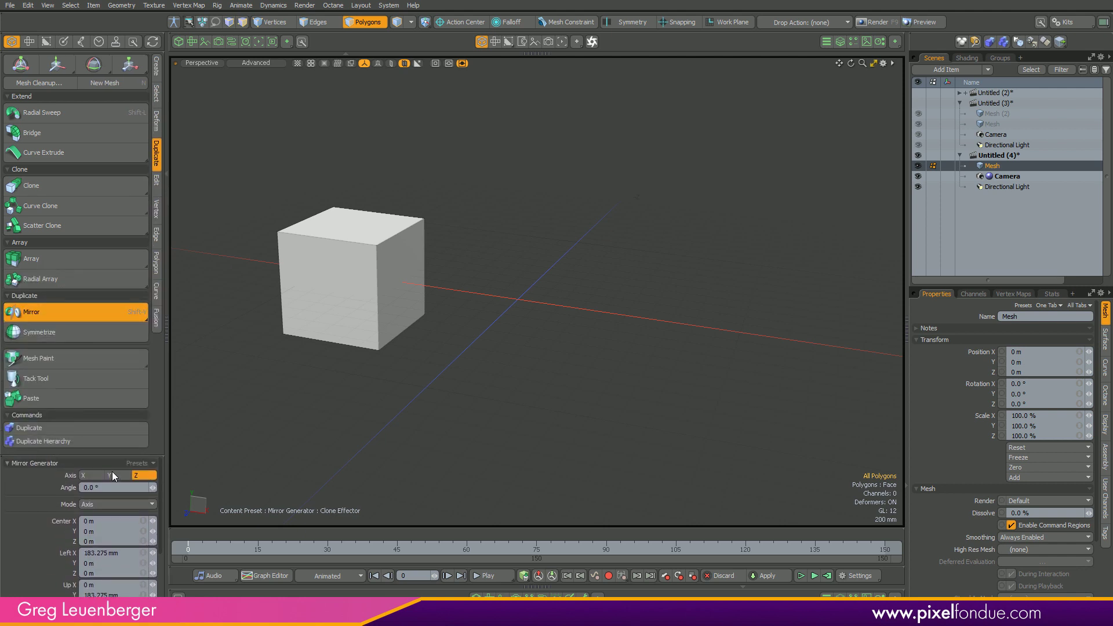
left_click_drag(114, 456, 113, 219)
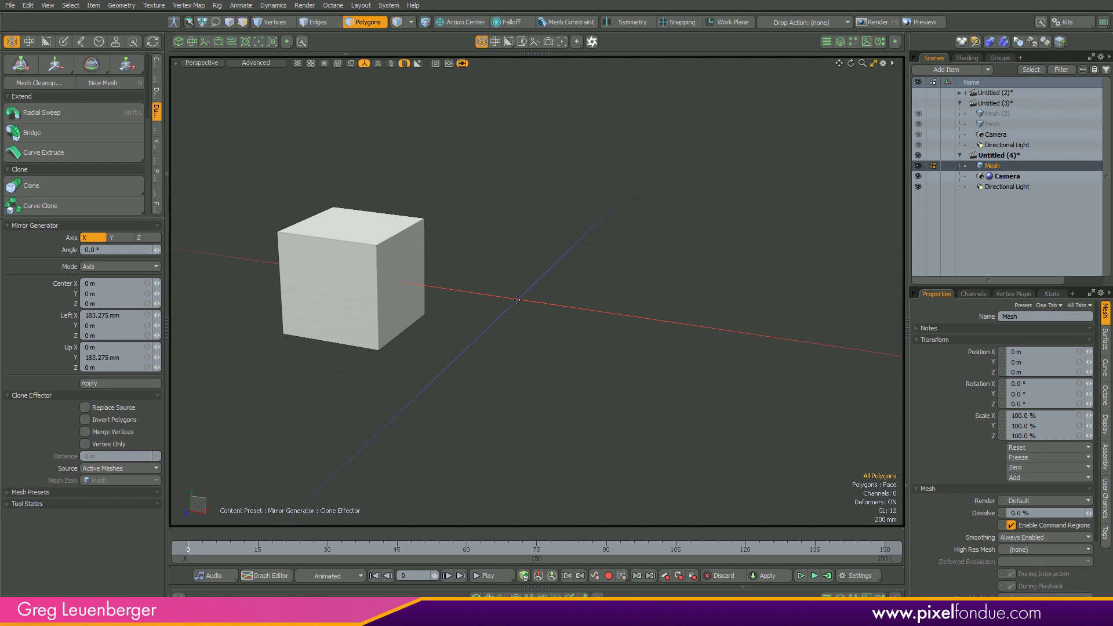
left_click(504, 298)
left_click_drag(460, 436, 531, 427, "alt")
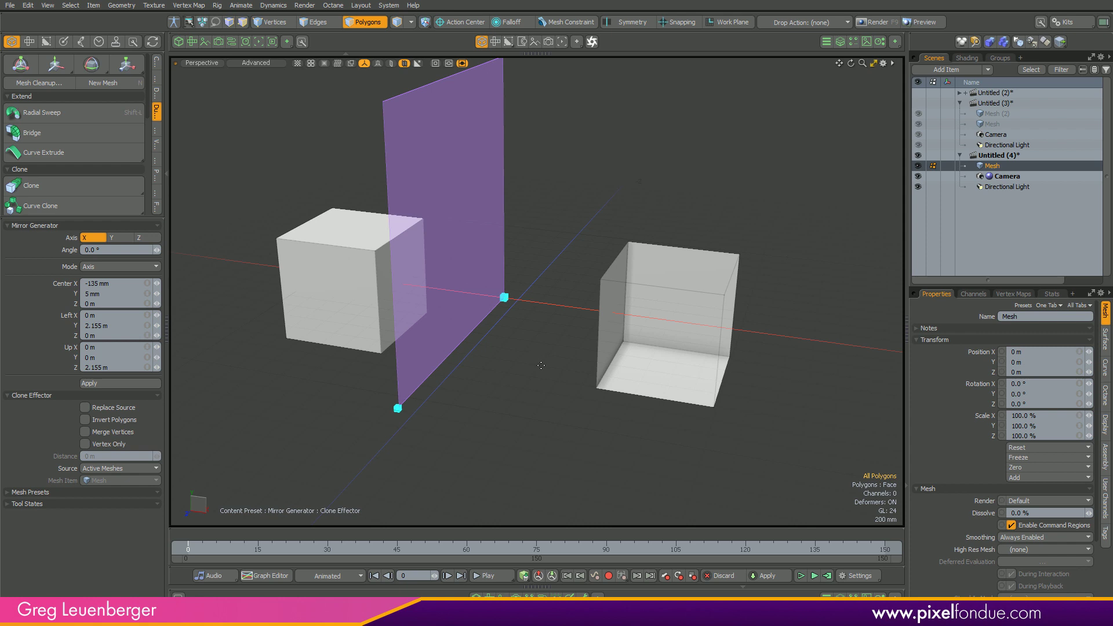
In the Mirror tool's mini properties, set Center X, Y and Z to 0 m and enable Invert Polygons.
key("k")
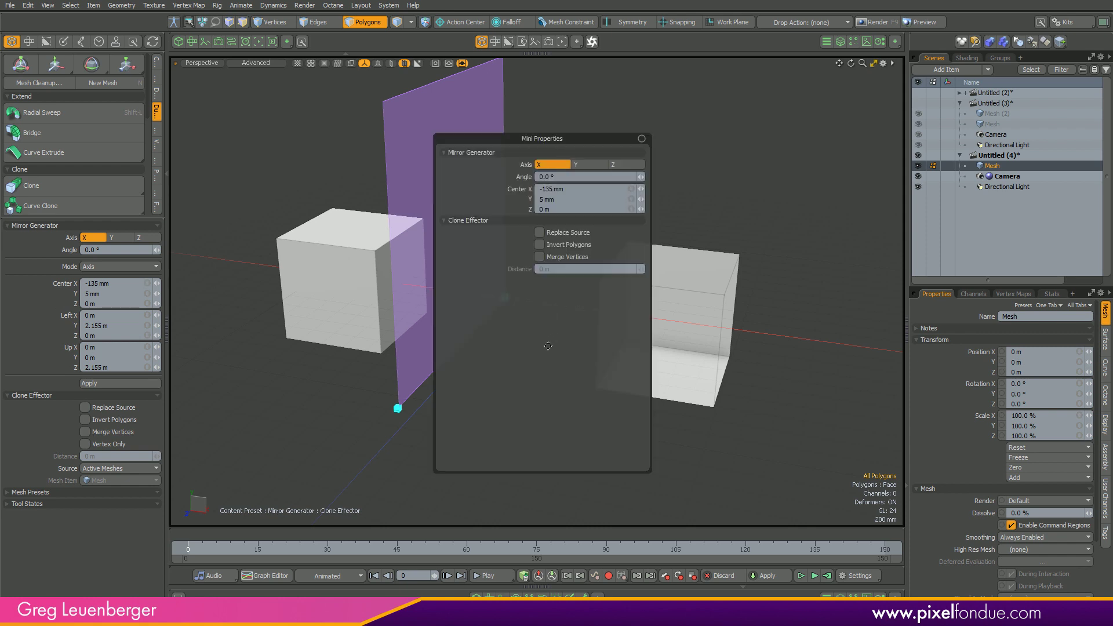
left_click_drag(603, 134, 854, 120)
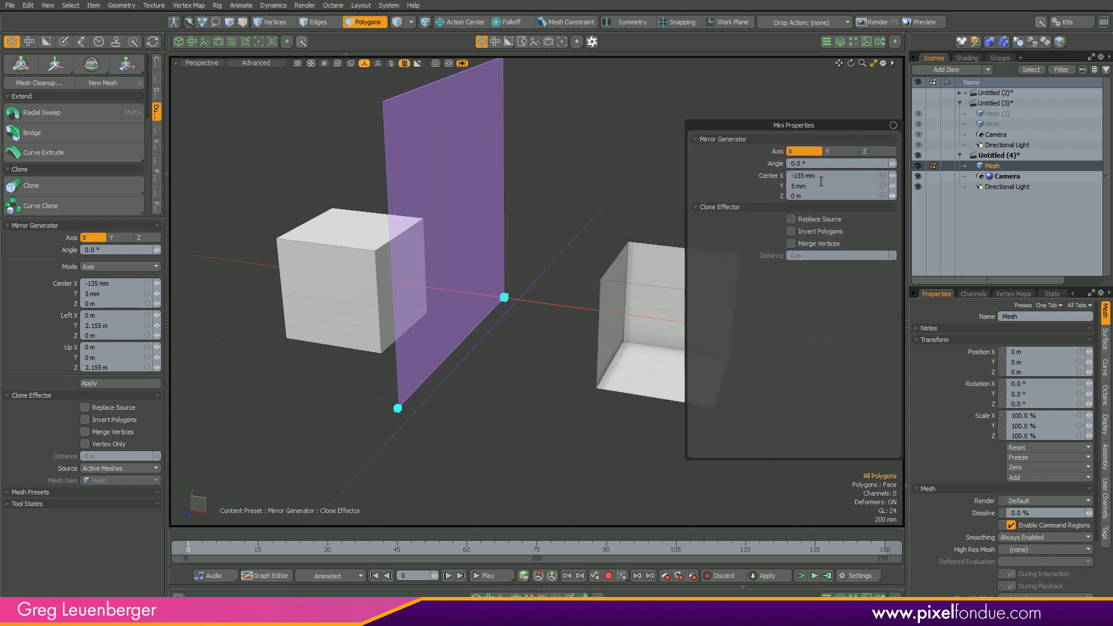
left_click(837, 173)
type("0")
key("Return")
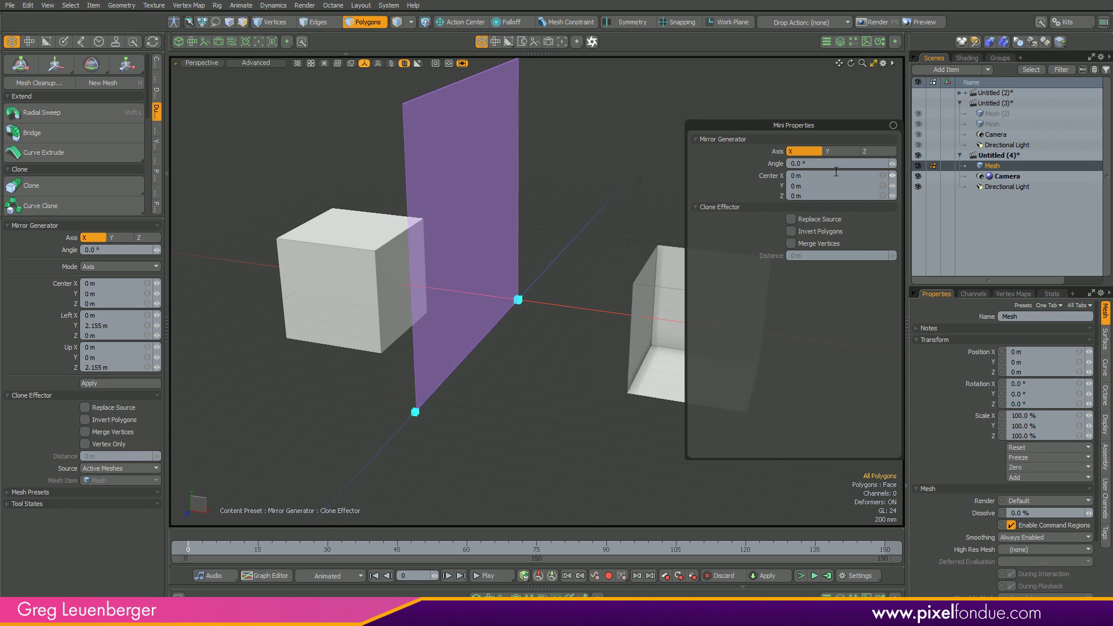
left_click(791, 231)
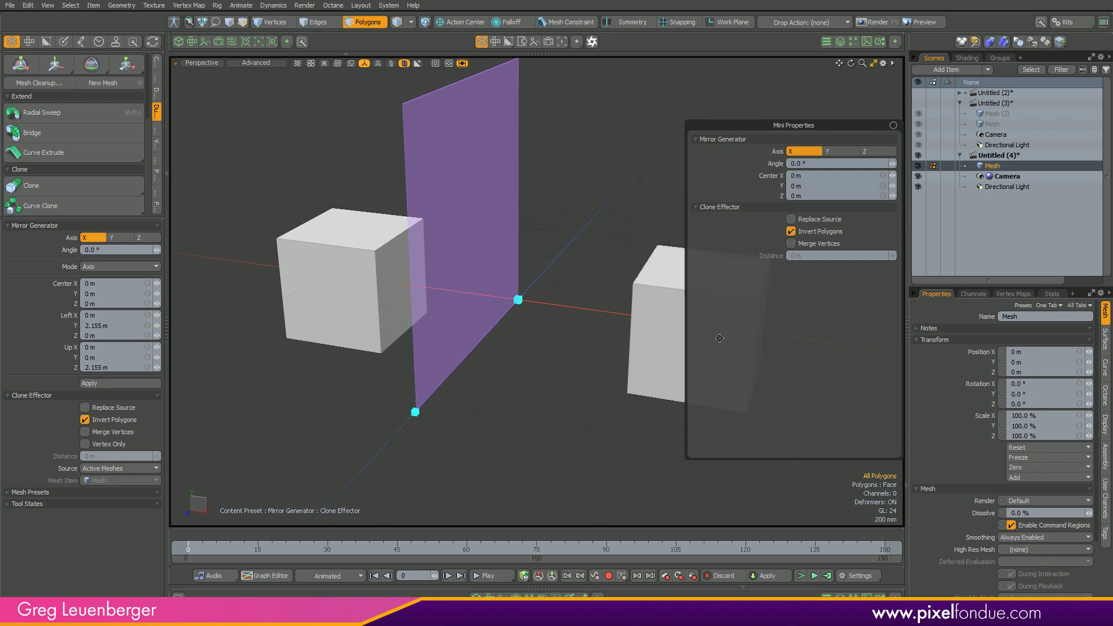
Bring up the Form Editor beside the mirror's mini properties and find the Mirror Generator's Center Z control in it.
key("p")
left_click_drag(464, 365, 519, 179)
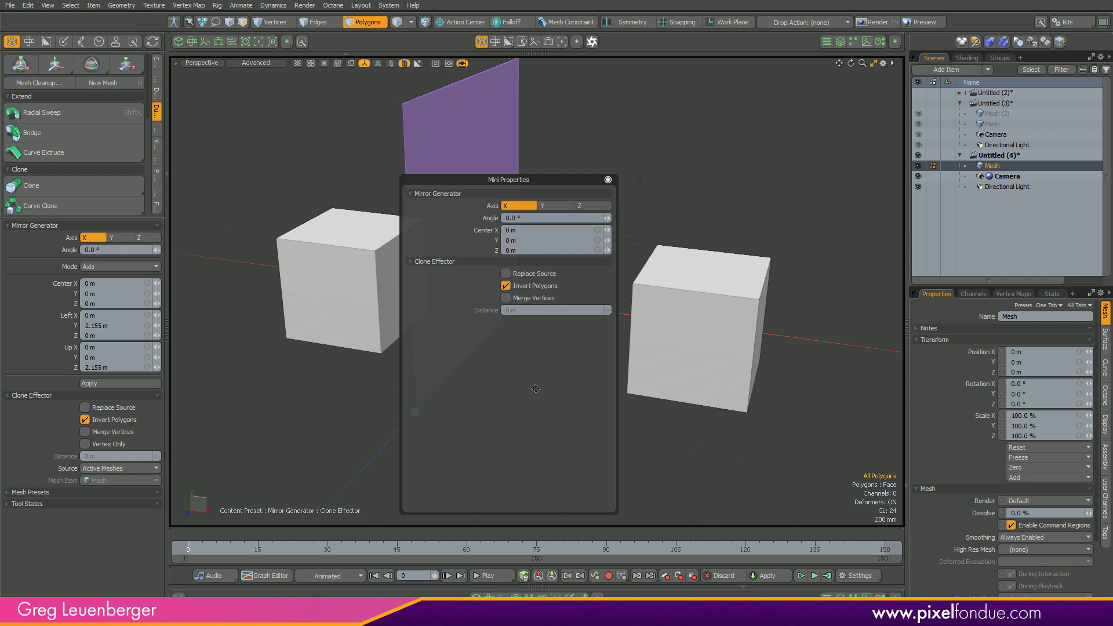
left_click(390, 6)
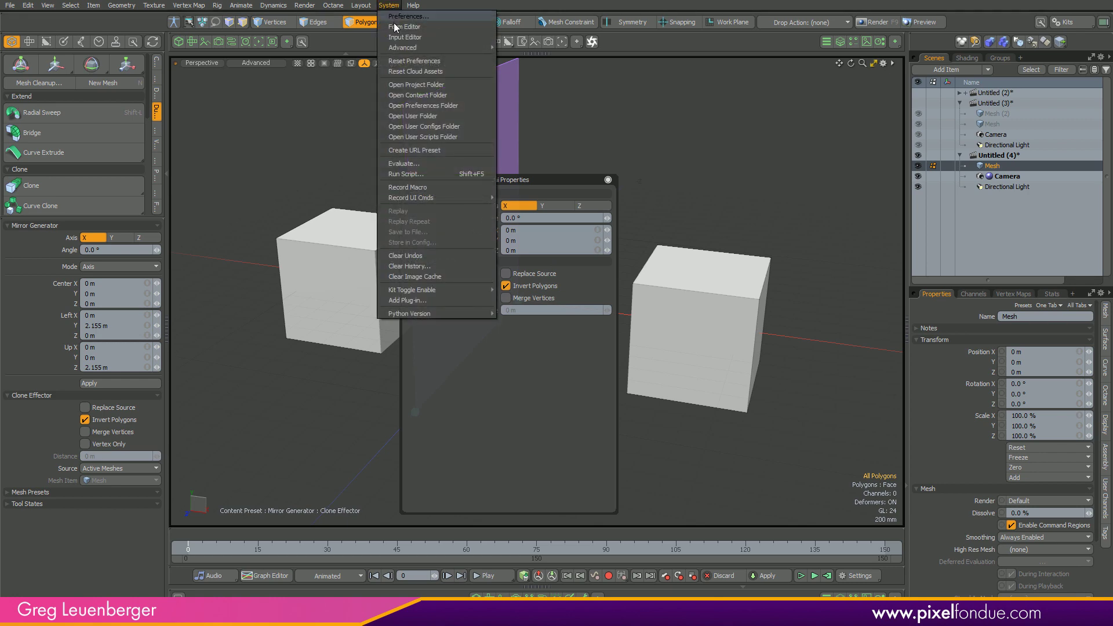
left_click(398, 27)
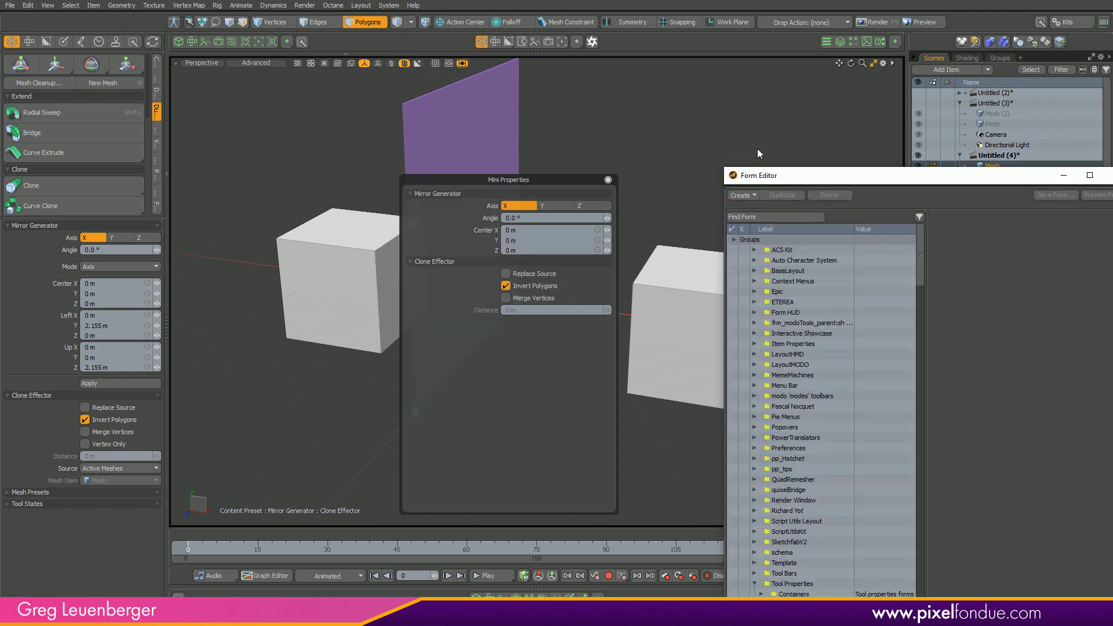
left_click_drag(1073, 171, 825, 76)
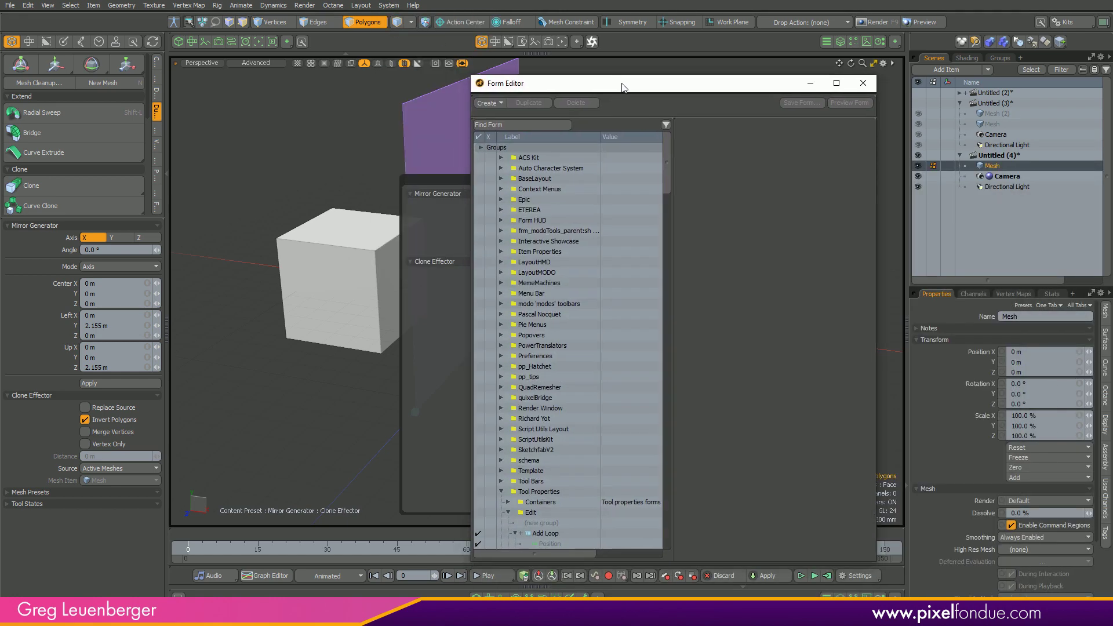
left_click(513, 126)
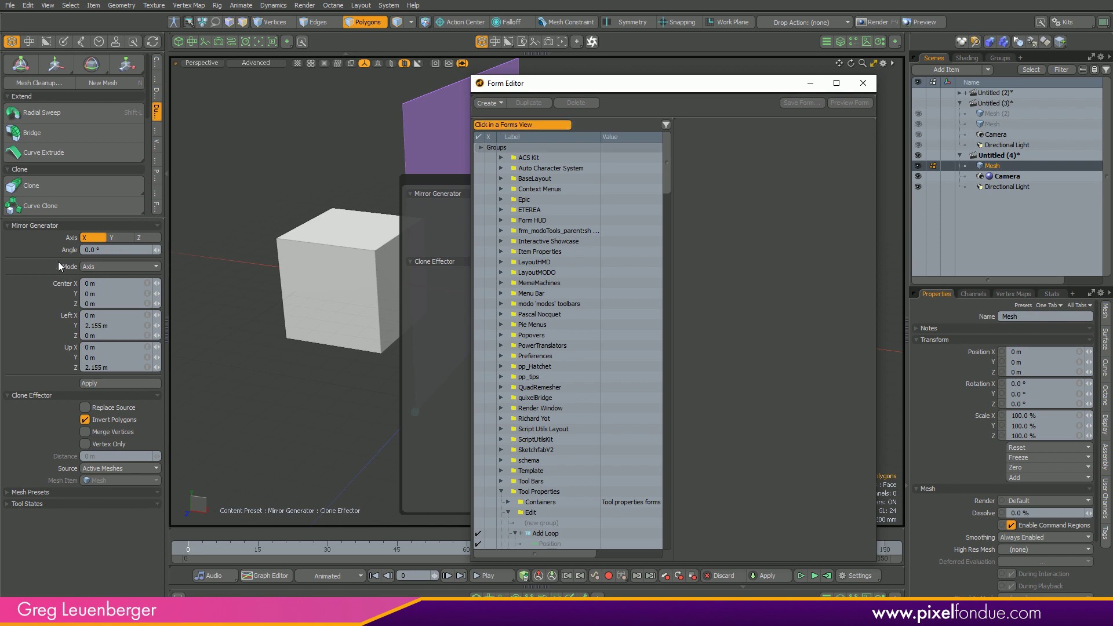
left_click(25, 308)
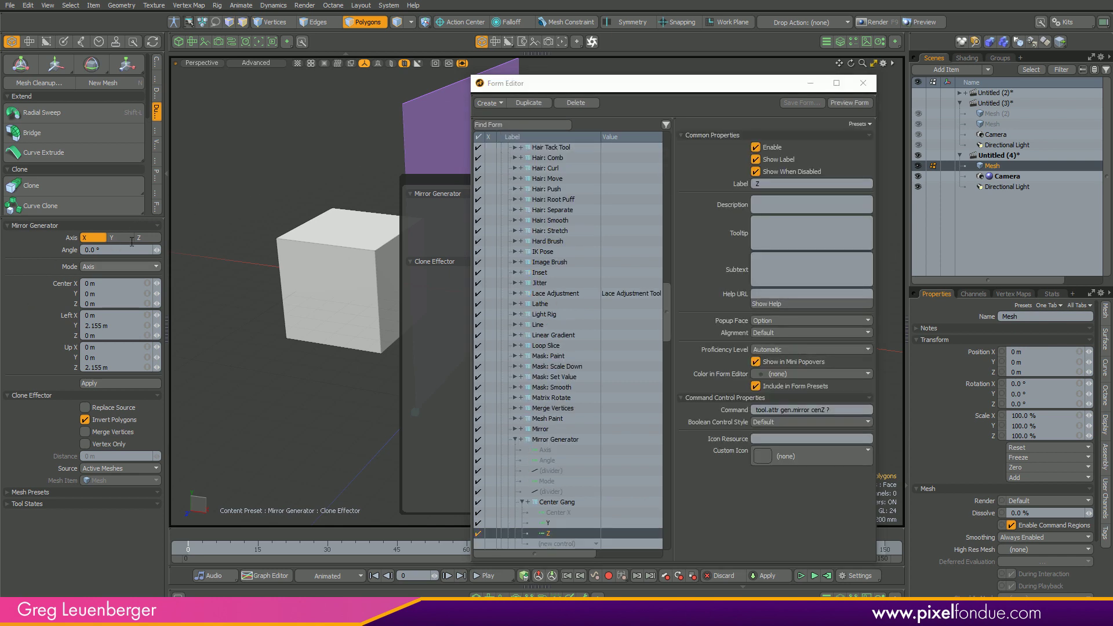
left_click_drag(654, 89, 643, 62)
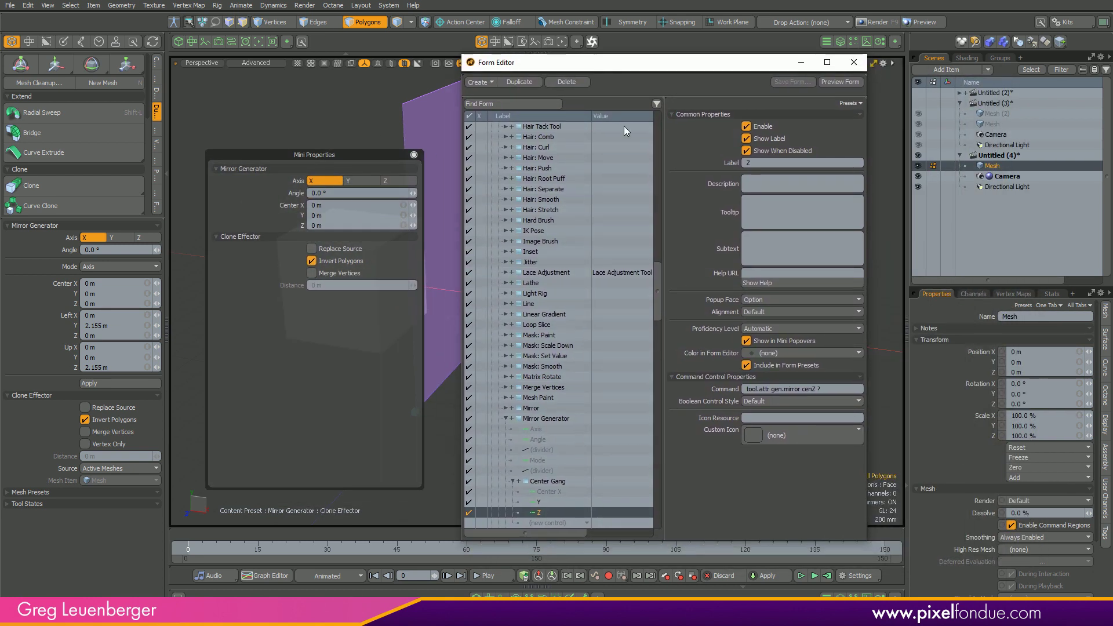
Enable Show in Mini Popovers for the Mirror Generator form's Apply control.
mouse_move(657, 293)
left_mouse_down()
mouse_move(660, 184)
mouse_move(654, 315)
left_mouse_up()
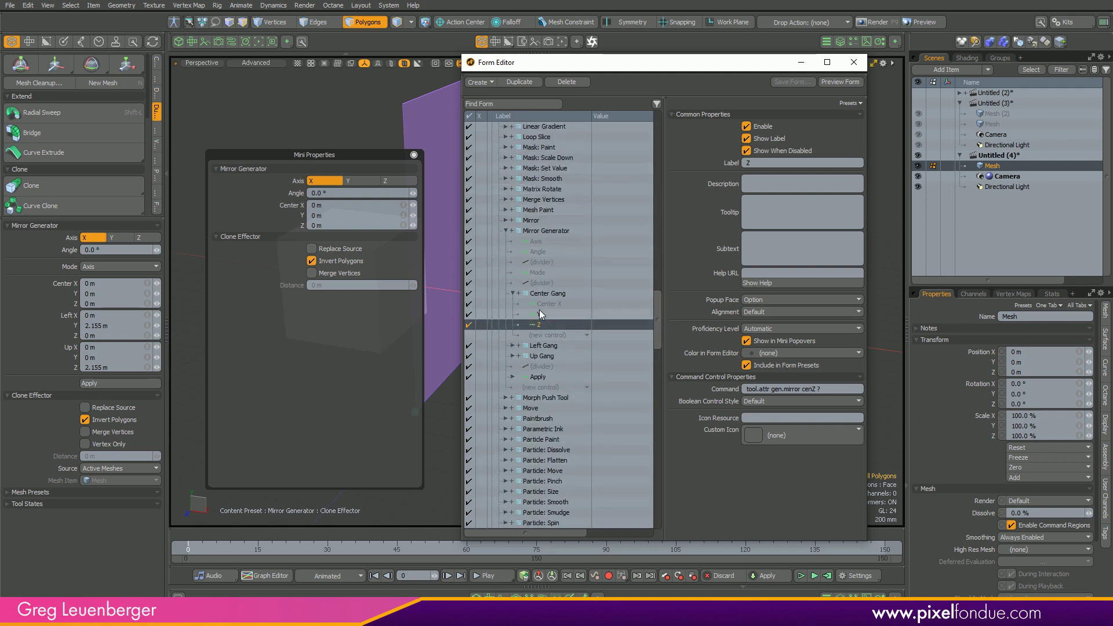
left_click(539, 241)
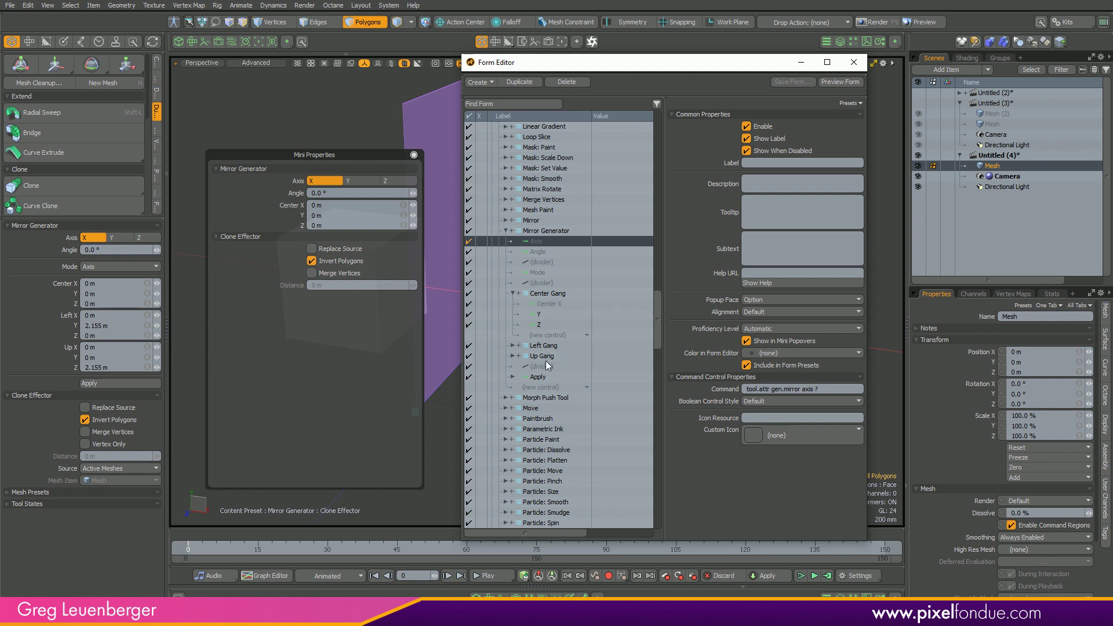
left_click(531, 378)
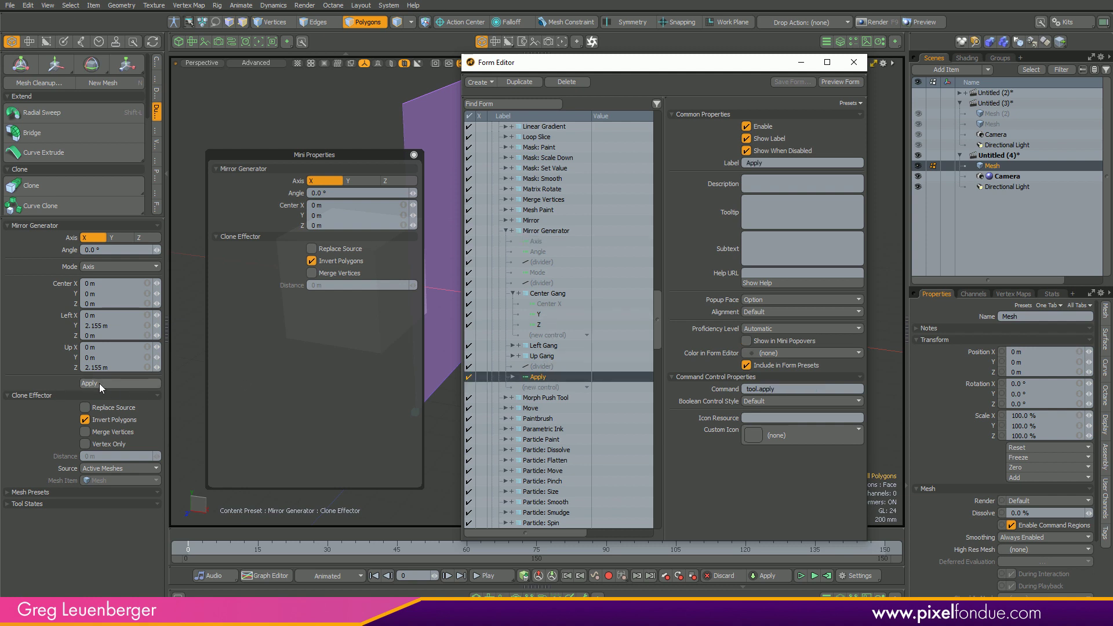
left_click(770, 342)
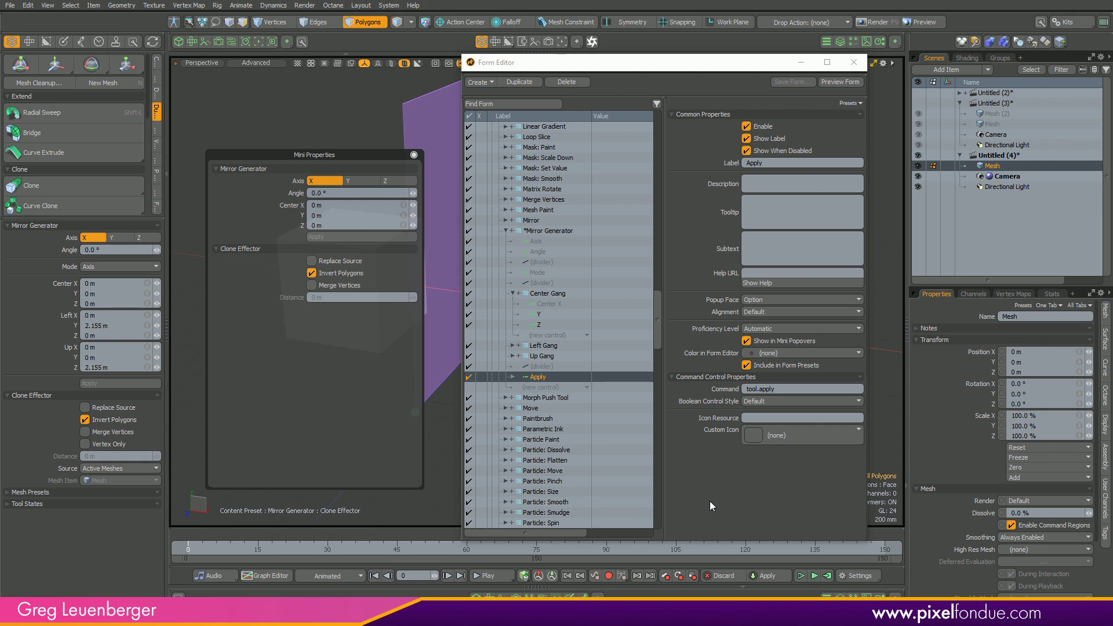
Check the configuration saving commands, close the mini properties and Form Editor, and drop the Mirror tool.
left_click(10, 5)
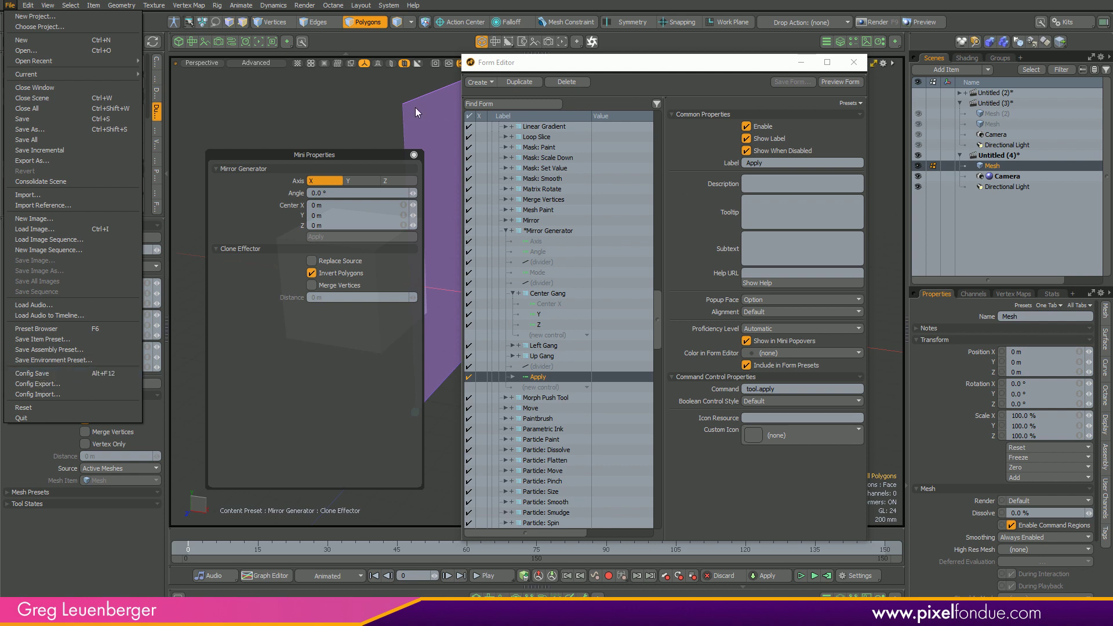
left_click(340, 153)
left_click_drag(339, 154, 336, 155)
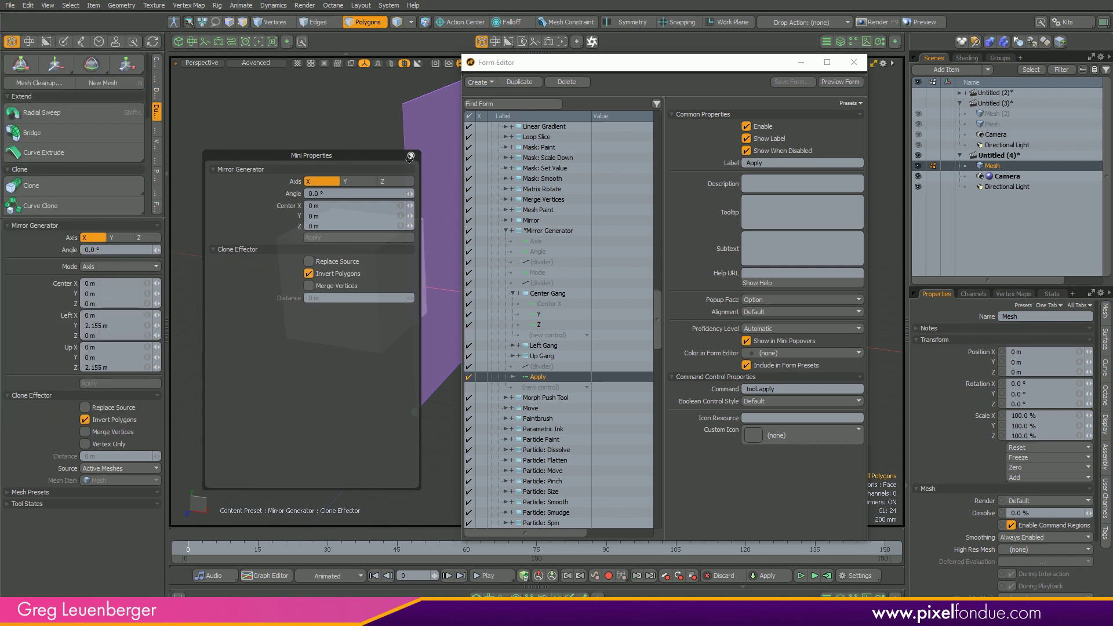
left_click(411, 156)
left_click(854, 62)
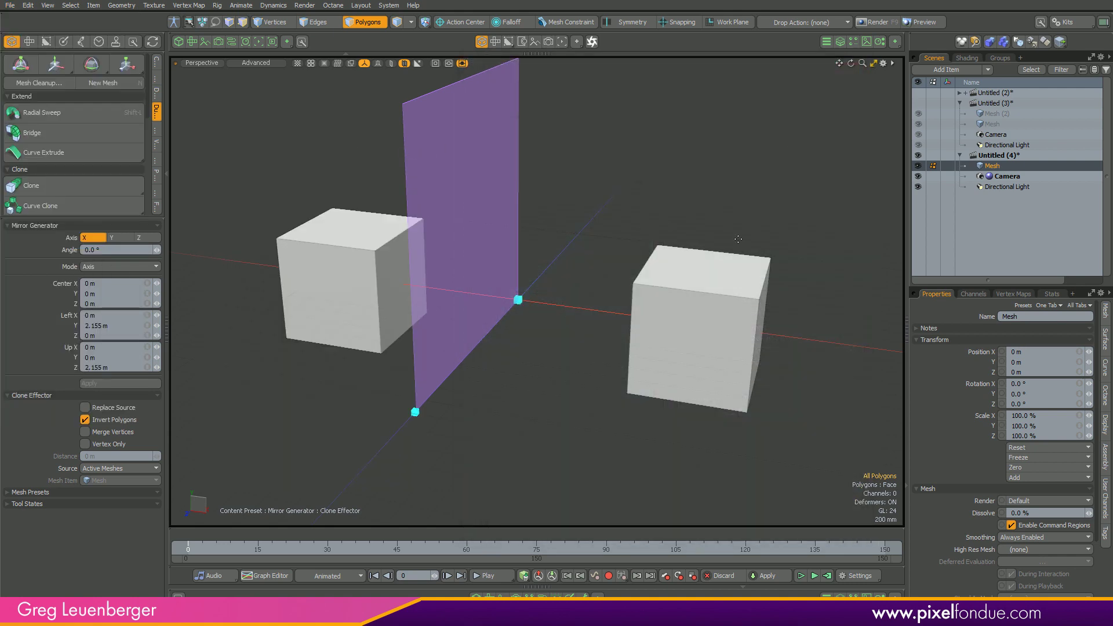
key("space")
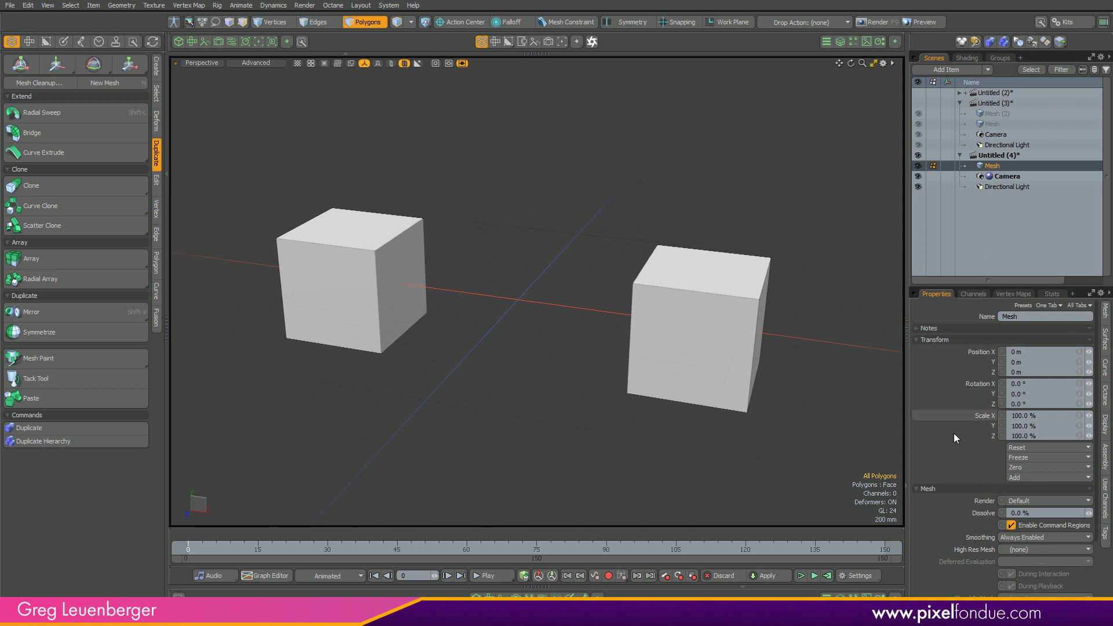
Select the new scene's Camera and display its mini properties beside the cubes.
left_click(1009, 176)
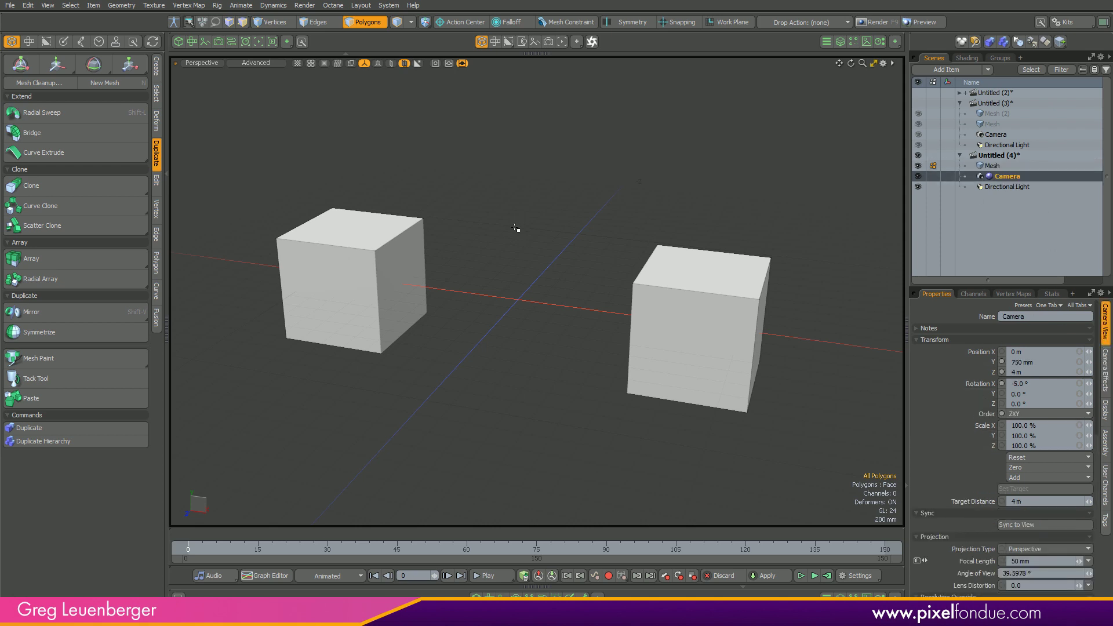
key("k")
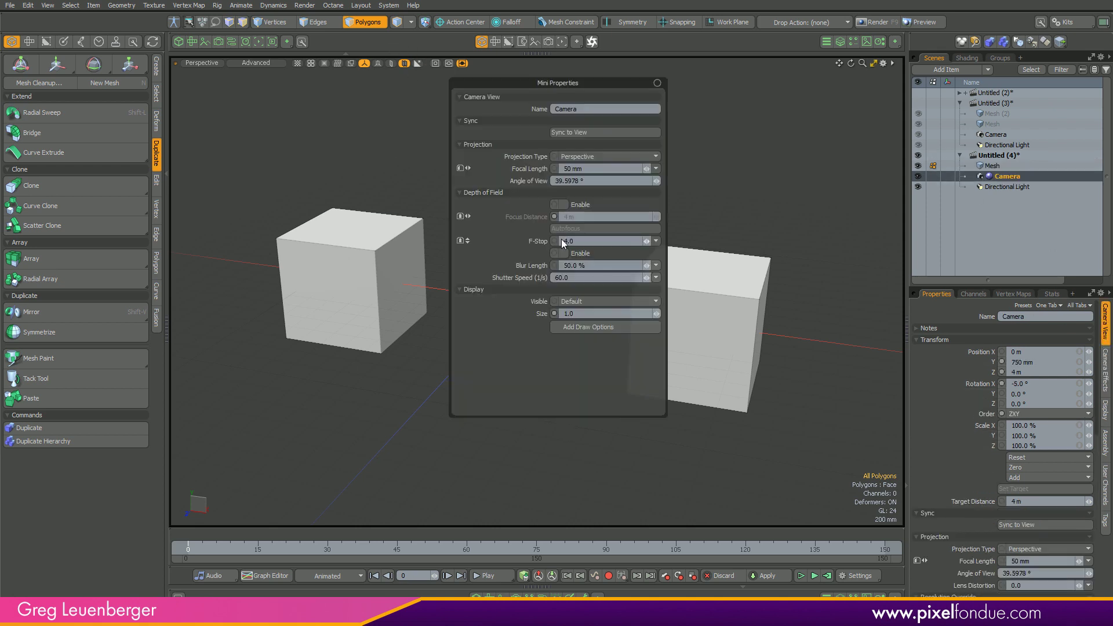
left_click_drag(642, 88, 358, 114)
Bring up the Form Editor, find the camera form's controls through Sync to View, and enable Show in Mini Popovers for Film Roll.
left_click(389, 5)
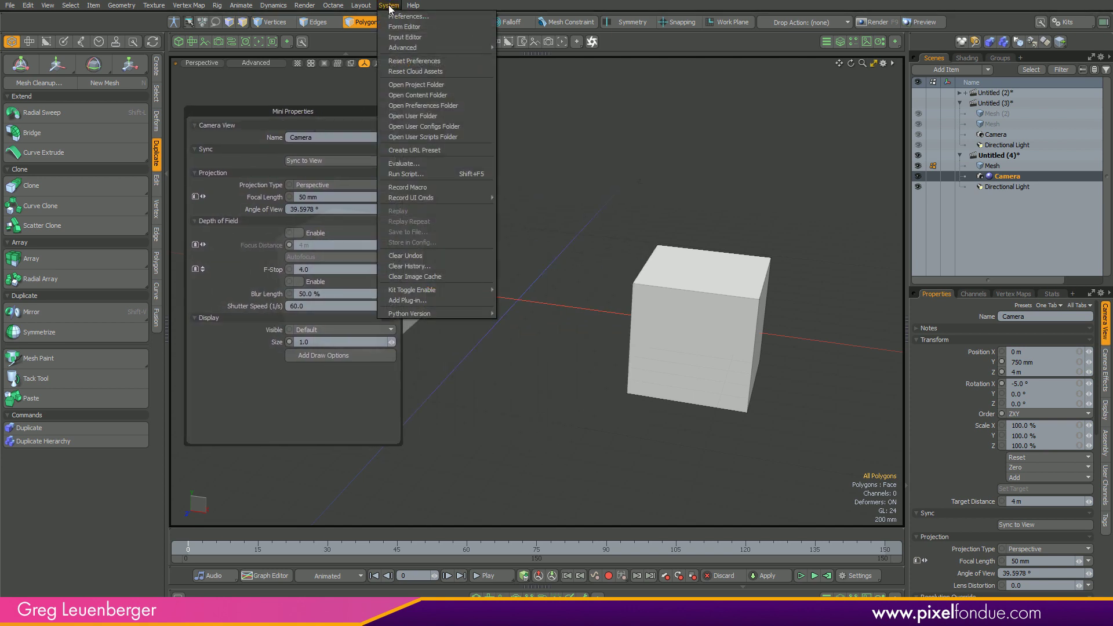
left_click(401, 26)
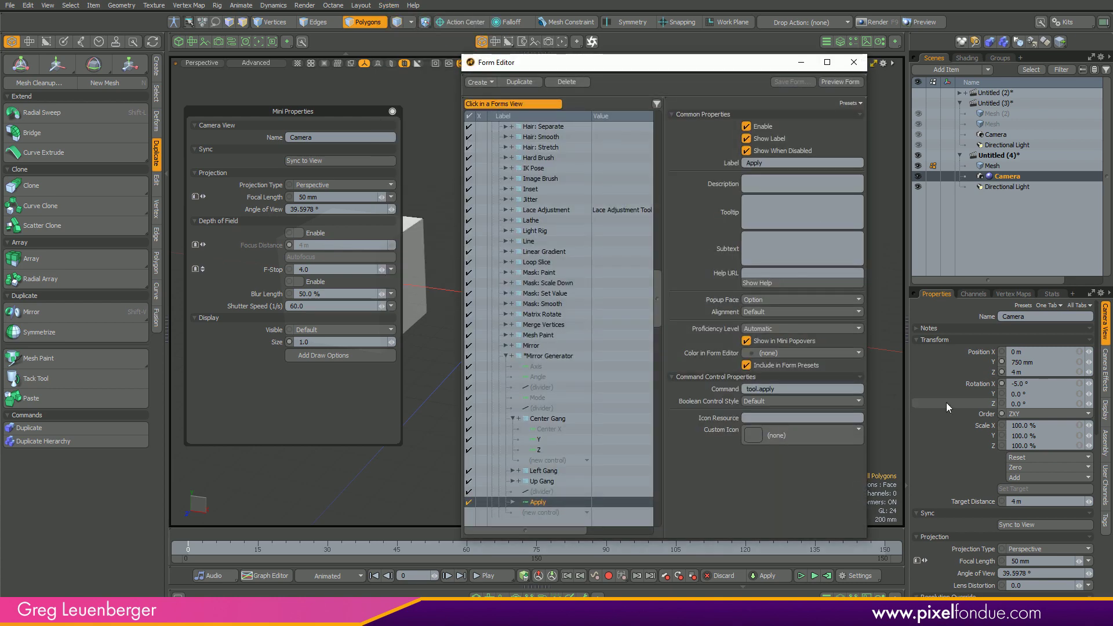
left_click(952, 524)
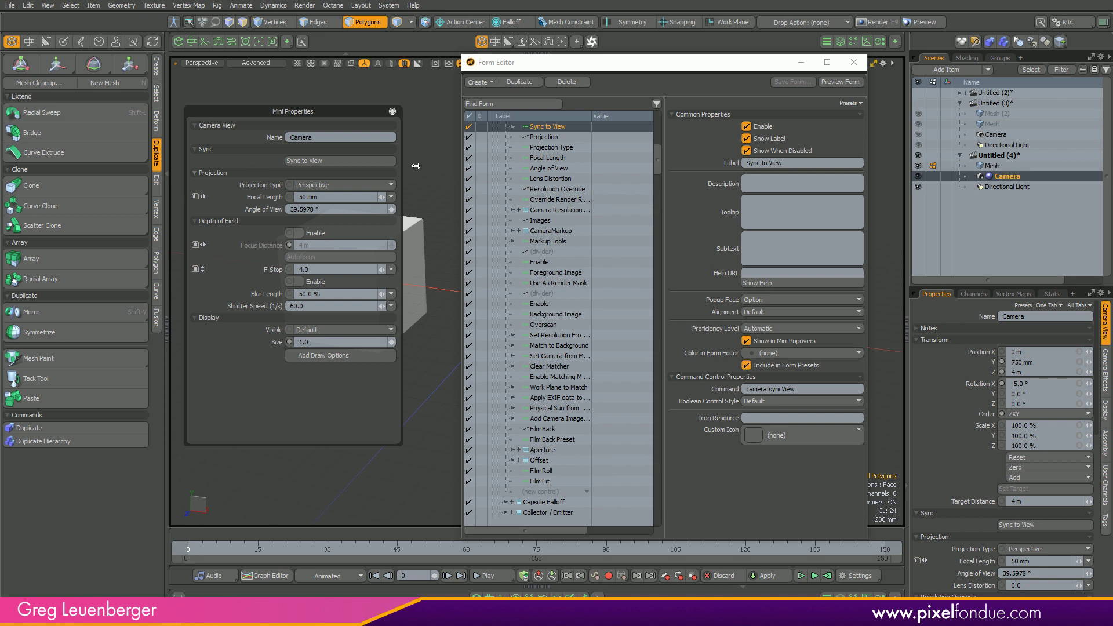
left_click(543, 471)
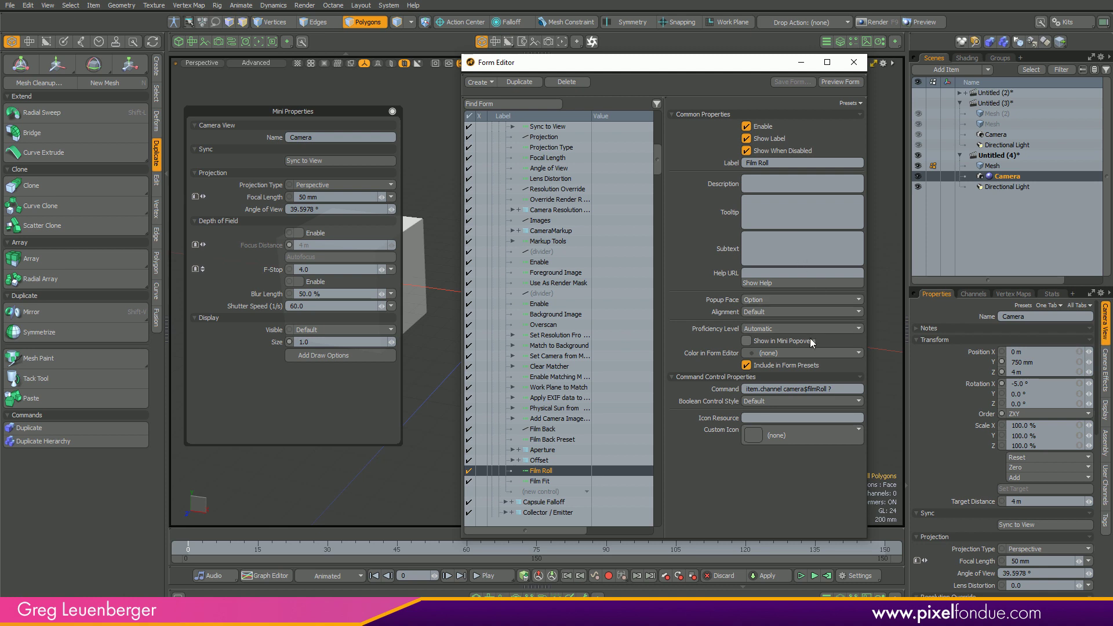
mouse_move(813, 342)
left_click(795, 340)
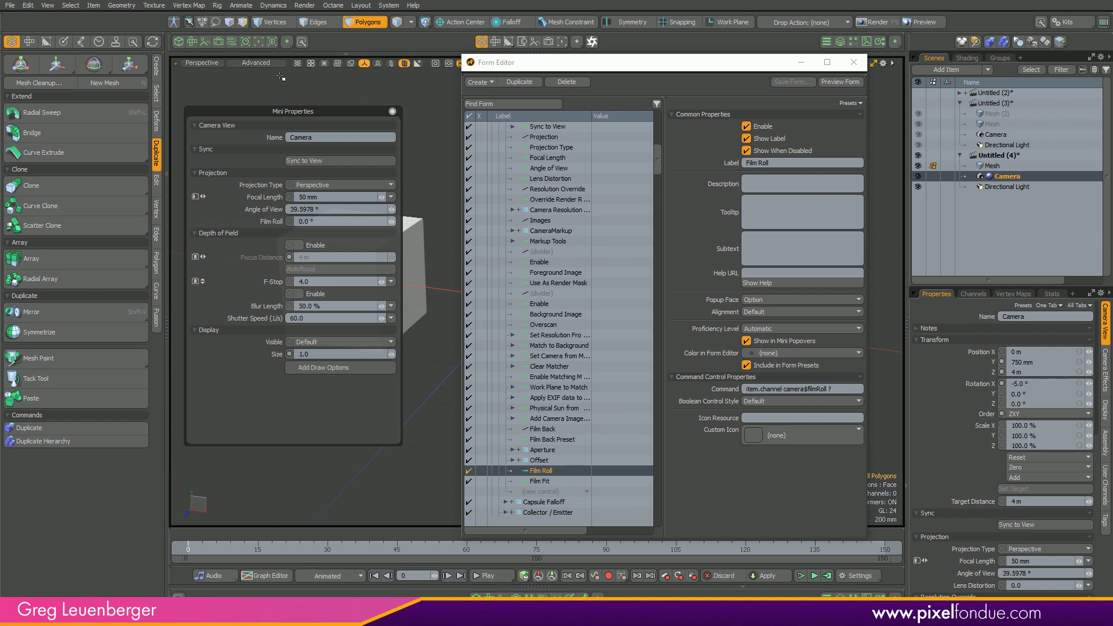
Check the configuration save, export and import commands, and find Film Roll under Film Back in the camera's full properties.
left_click(10, 5)
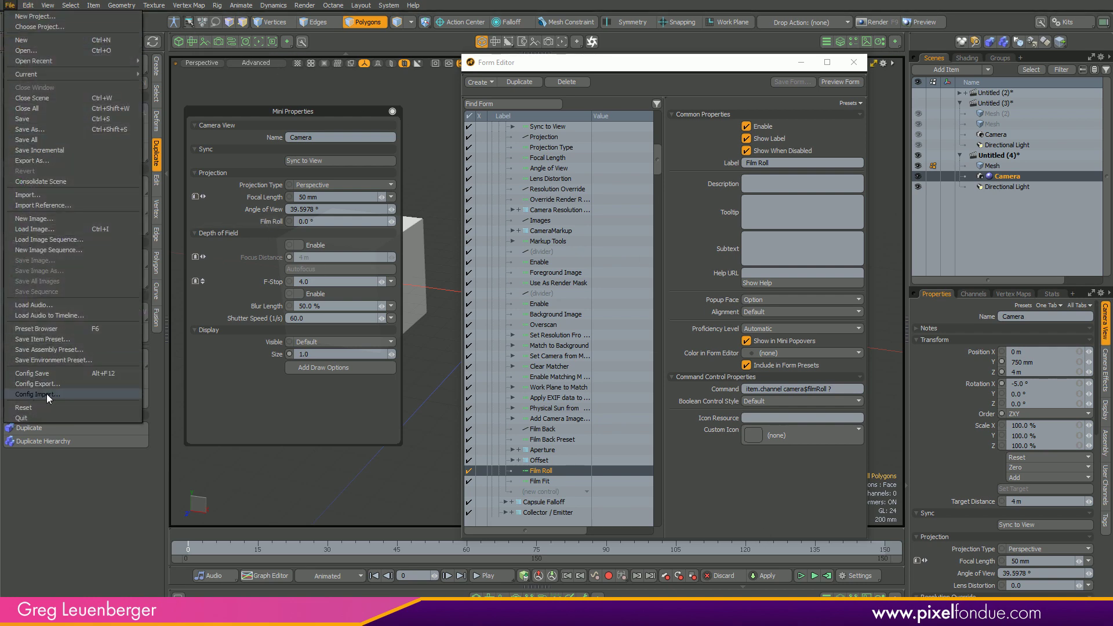
left_click(385, 428)
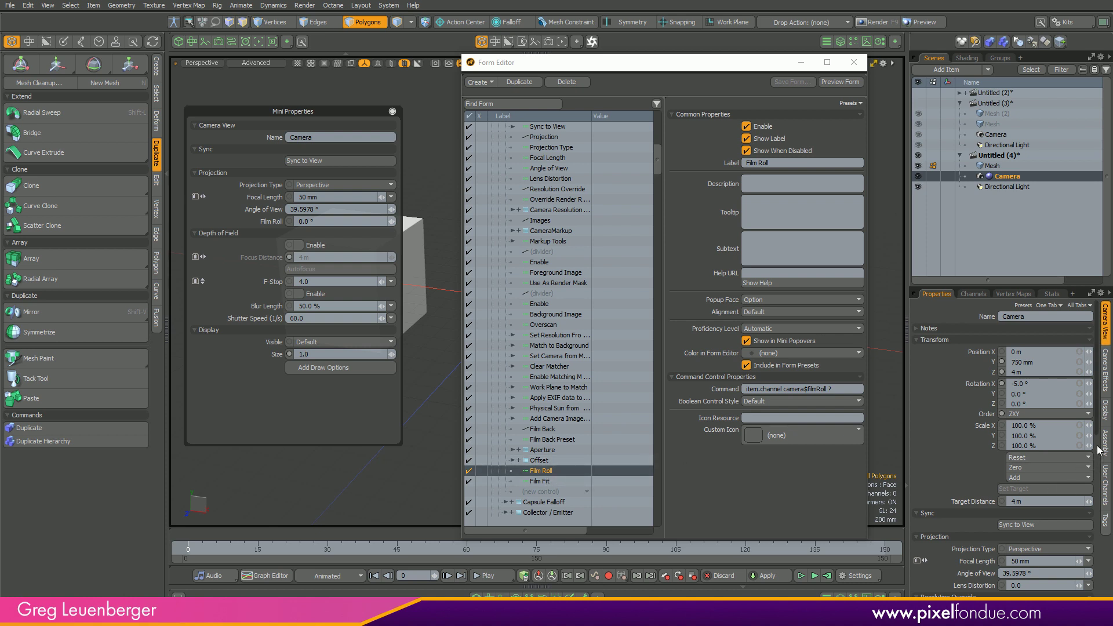
scroll(1097, 428, "down", 10)
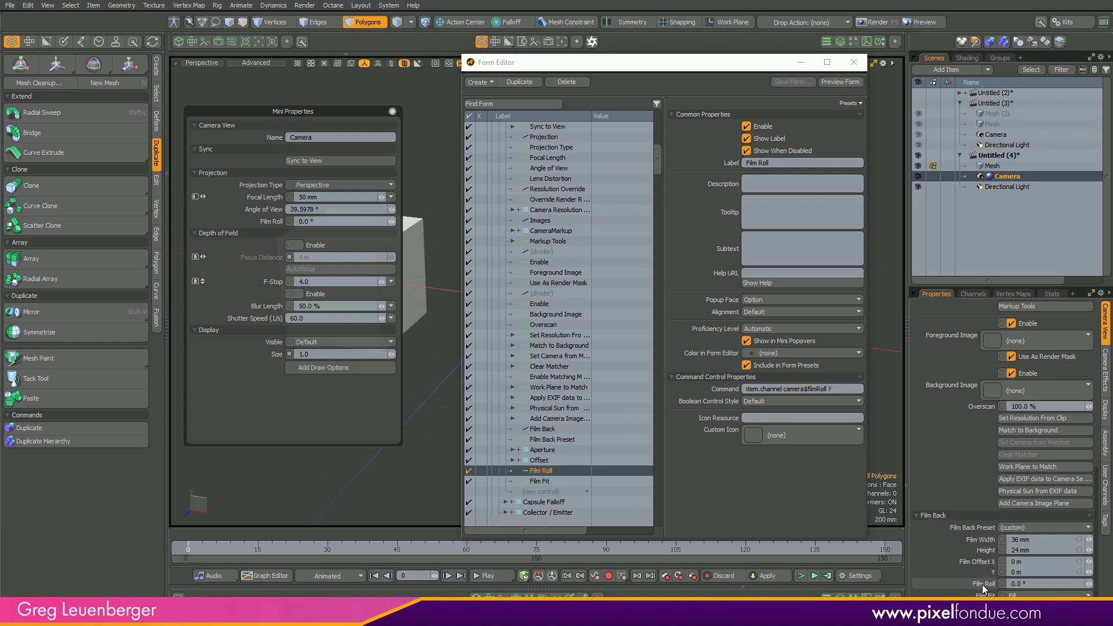
Enable Show in Mini Popovers for the camera form's Film Back divider.
left_click(571, 429)
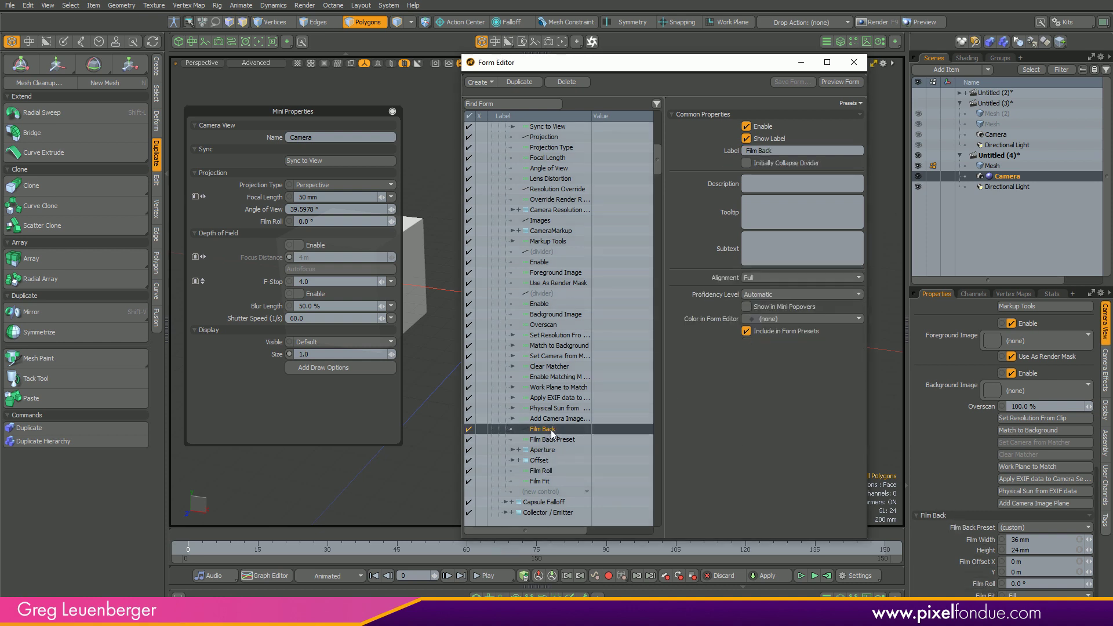
left_click(767, 308)
left_click(778, 306)
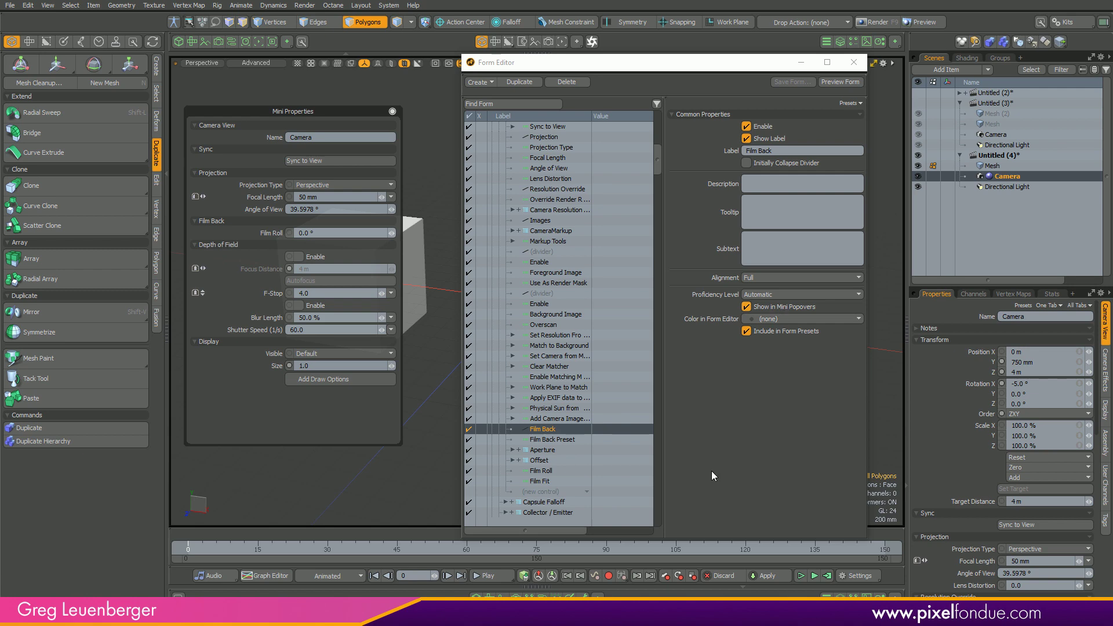
Disable Show in Mini Popovers for the camera form's Film Back divider and Film Roll control, and close the Form Editor.
left_click(747, 307)
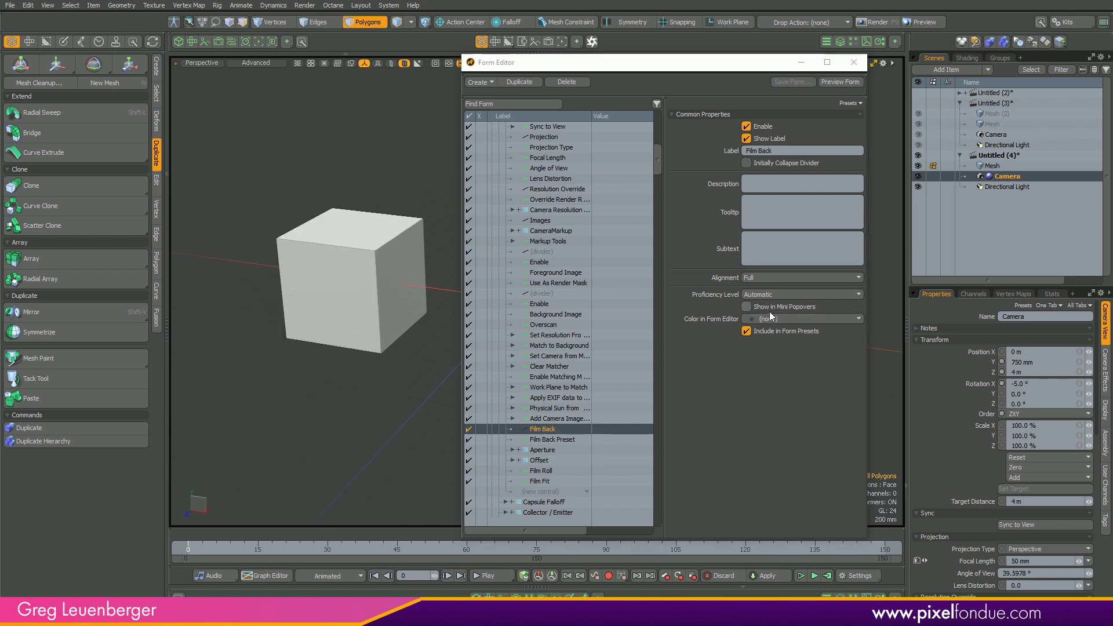
left_click(548, 440)
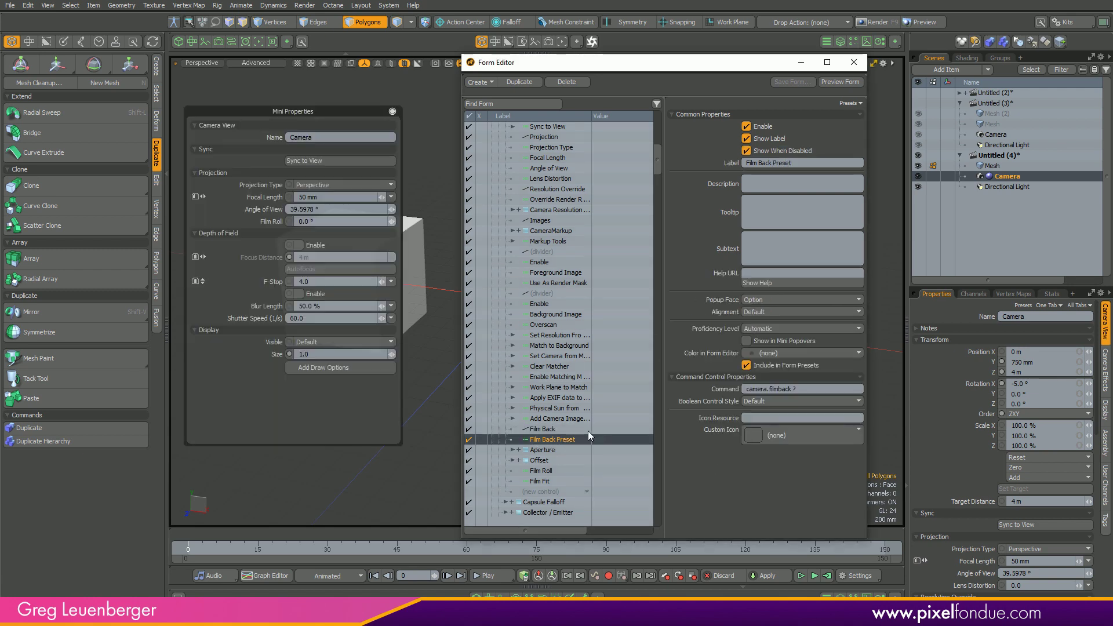
left_click(553, 430)
left_click(550, 471)
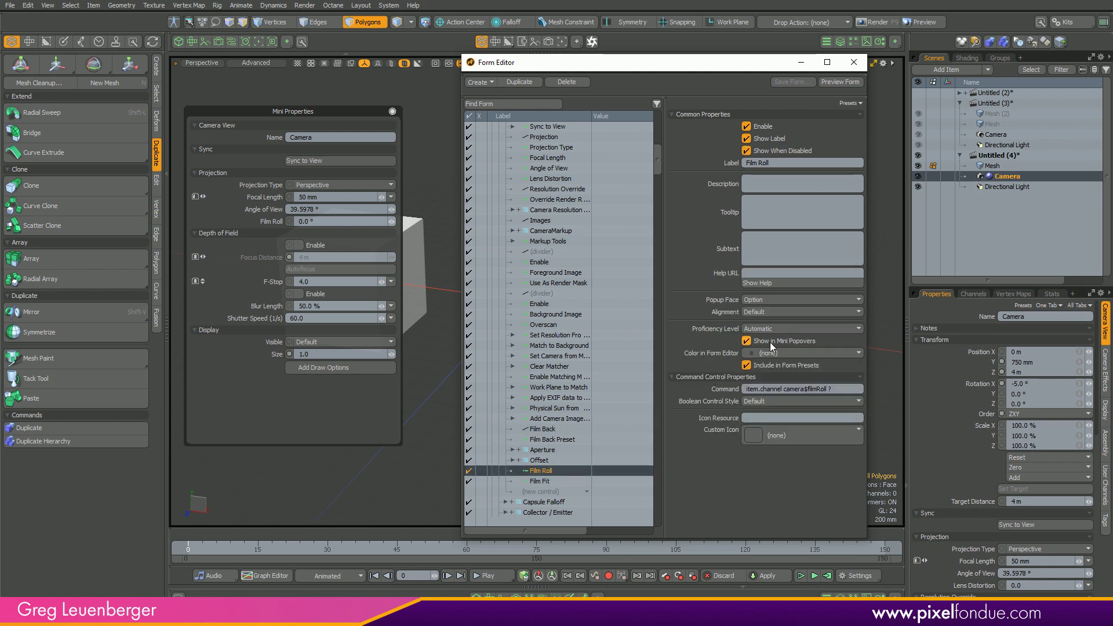
left_click(854, 63)
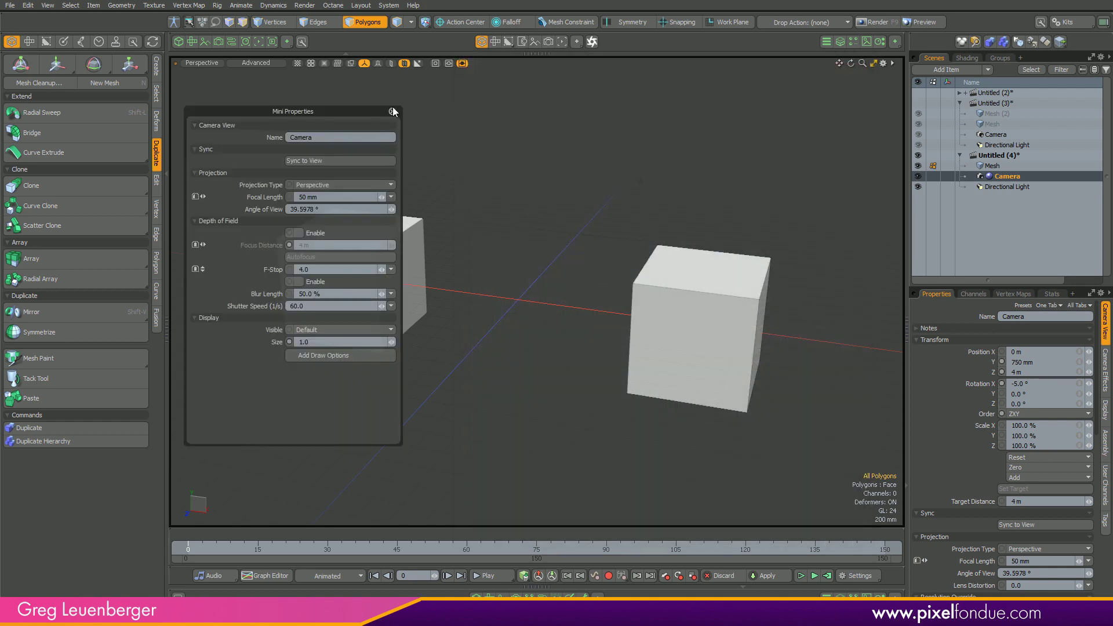